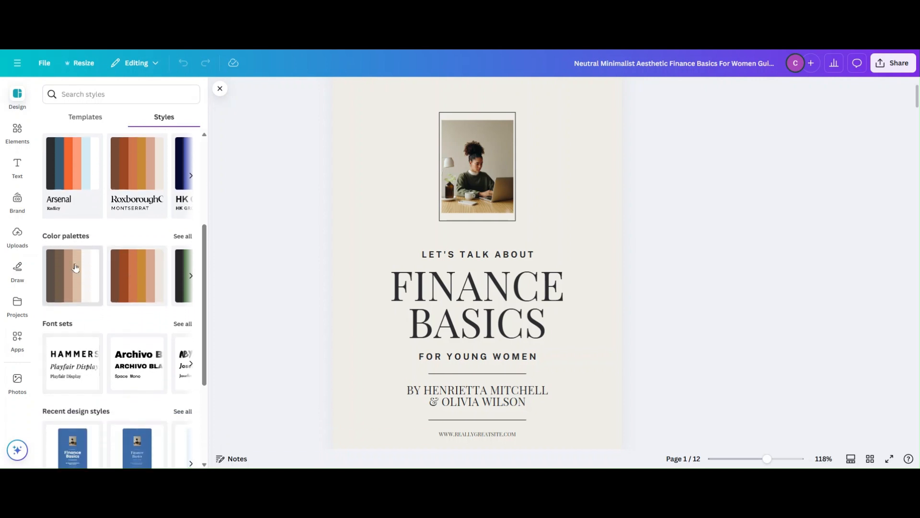
- Apply the blue, purple, green, pink and yellow color palette to the cover, shuffling it to a blue background with white text
{"action": "left_click", "coordinate": [183, 237]}
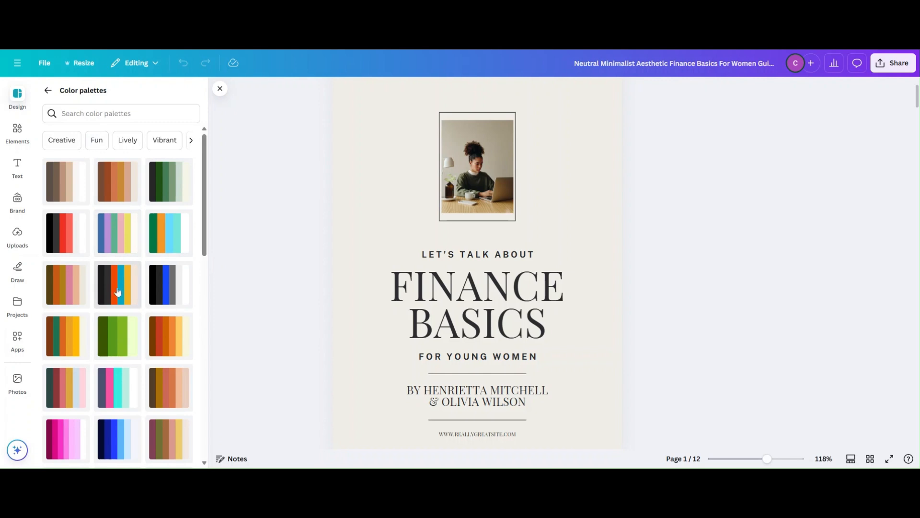
{"action": "left_click", "coordinate": [123, 235]}
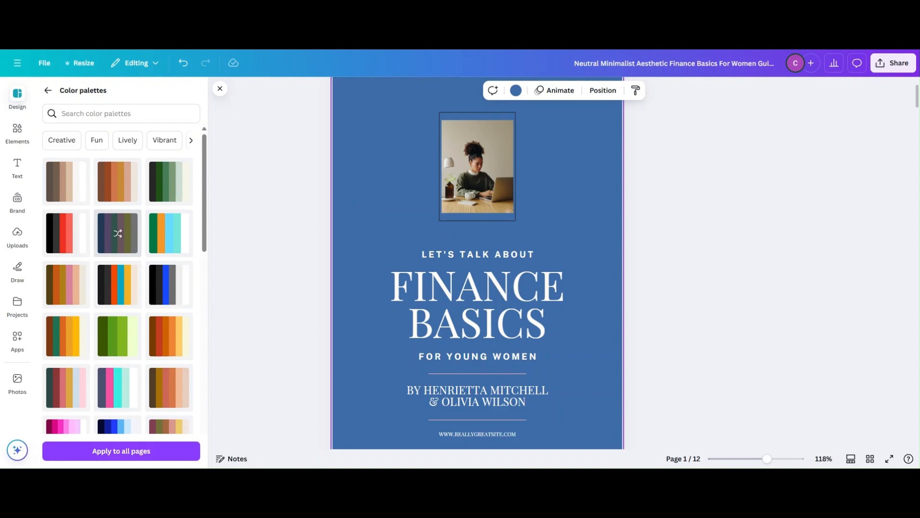
{"action": "left_click", "coordinate": [118, 235]}
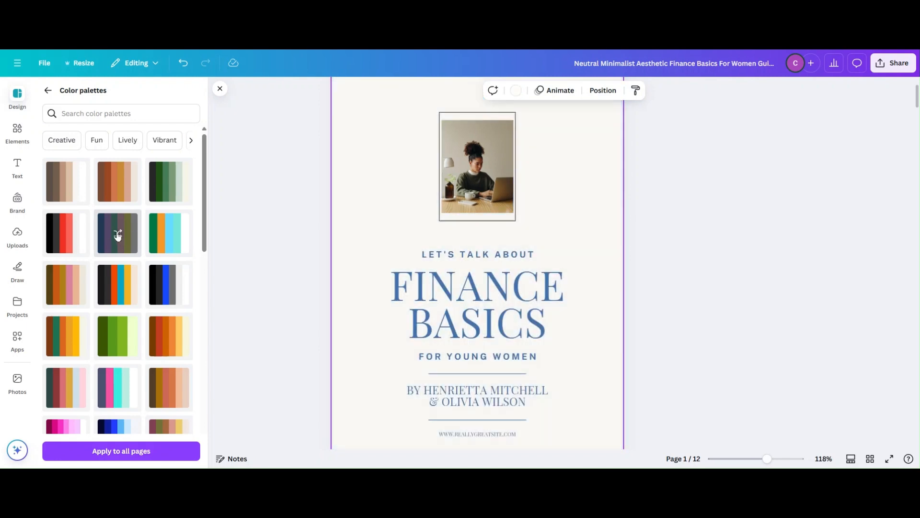
{"action": "left_click", "coordinate": [118, 235]}
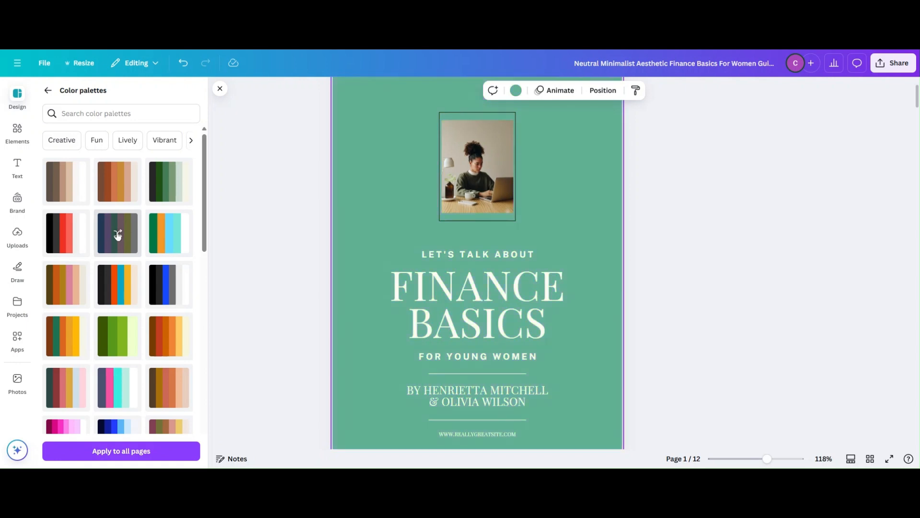
{"action": "left_click", "coordinate": [118, 235]}
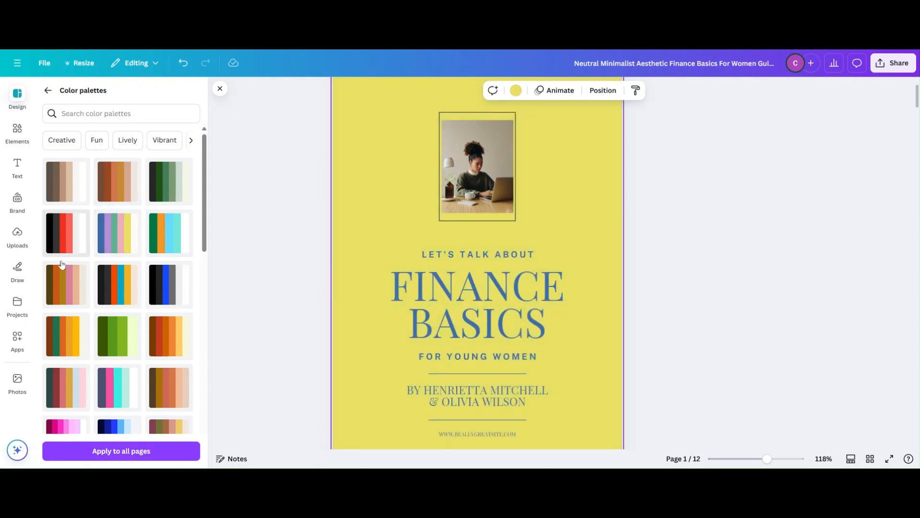
{"action": "left_click", "coordinate": [117, 235]}
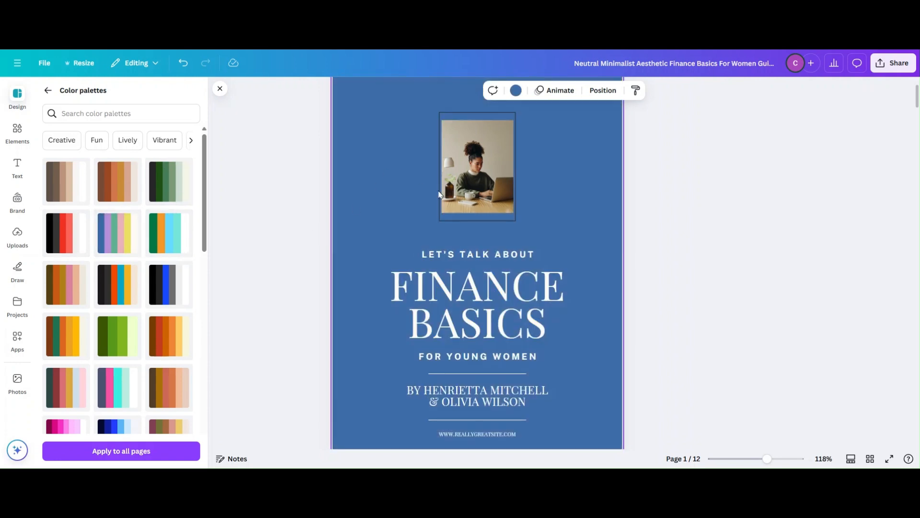
- Apply the cover's blue color style to all pages of the design
{"action": "mouse_move", "coordinate": [917, 101]}
{"action": "left_mouse_down"}
{"action": "mouse_move", "coordinate": [916, 129]}
{"action": "mouse_move", "coordinate": [886, 189]}
{"action": "mouse_move", "coordinate": [880, 255]}
{"action": "mouse_move", "coordinate": [916, 91]}
{"action": "left_mouse_up"}
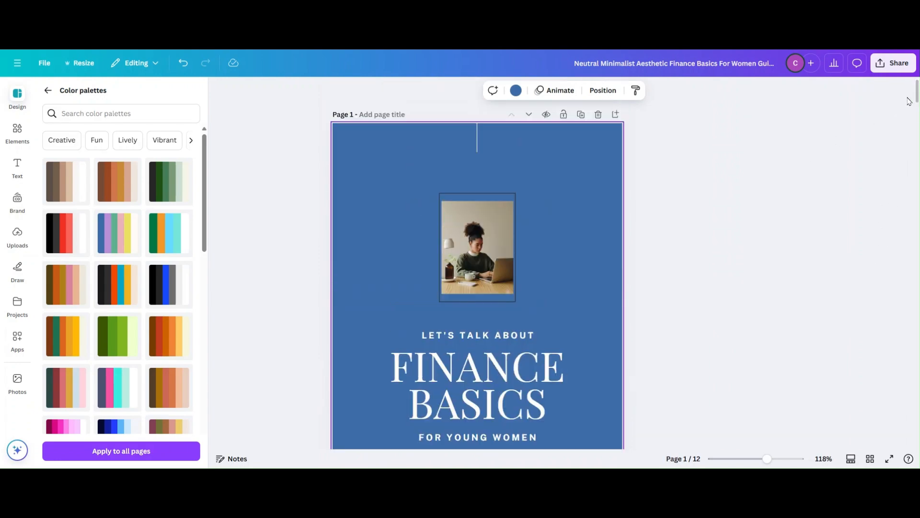
{"action": "left_click_drag", "start_coordinate": [918, 88], "coordinate": [917, 91]}
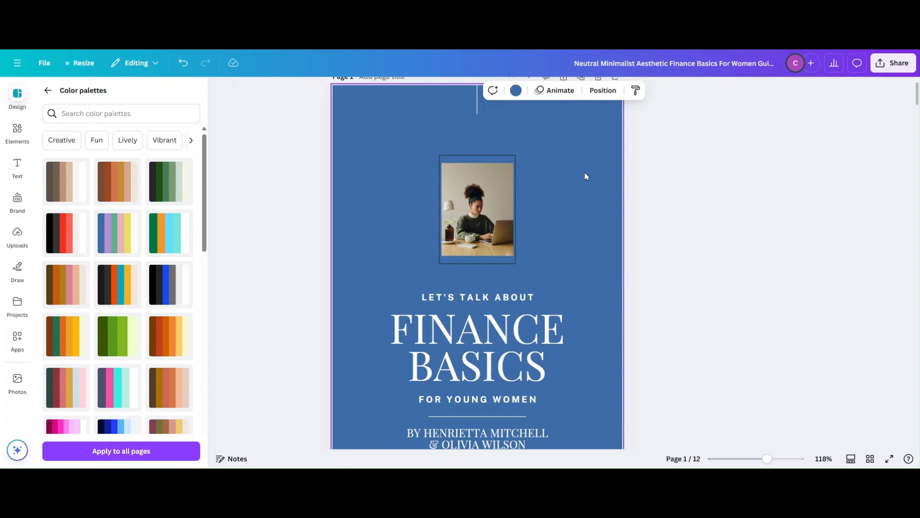
{"action": "left_click", "coordinate": [113, 453]}
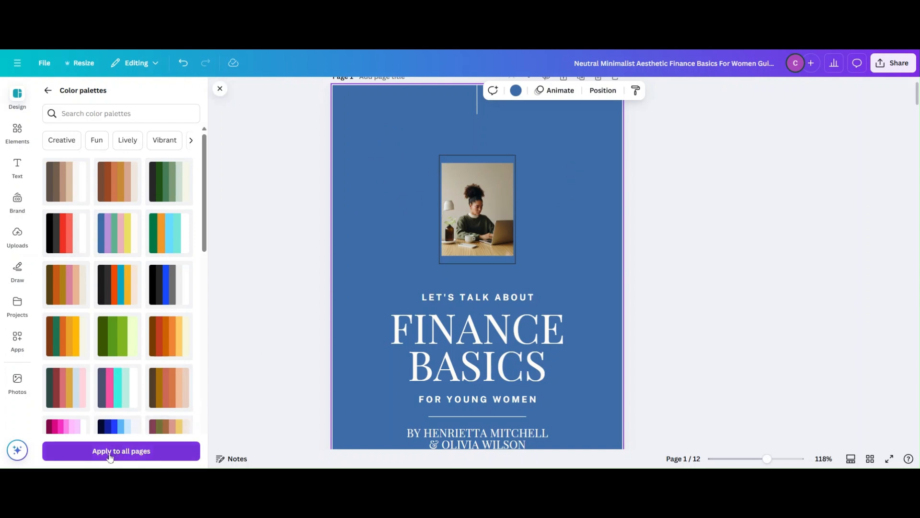
{"action": "left_click", "coordinate": [115, 452]}
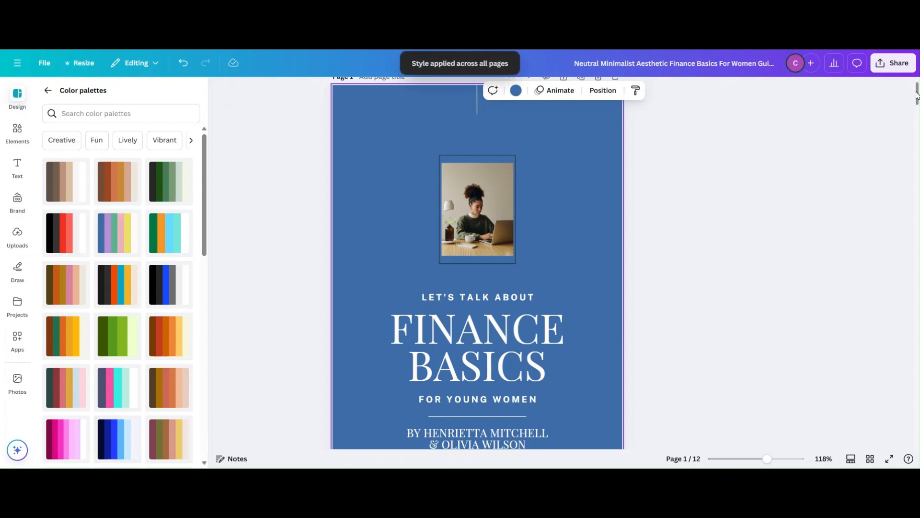
{"action": "left_click_drag", "start_coordinate": [917, 95], "coordinate": [890, 93]}
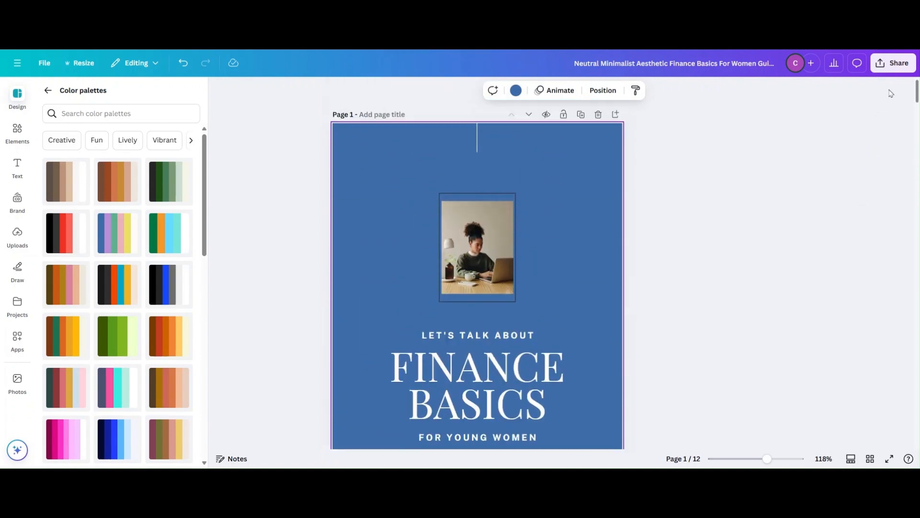
- Browse the available font sets and check the recolored pages from the cover to About the Authors
{"action": "left_click", "coordinate": [48, 90]}
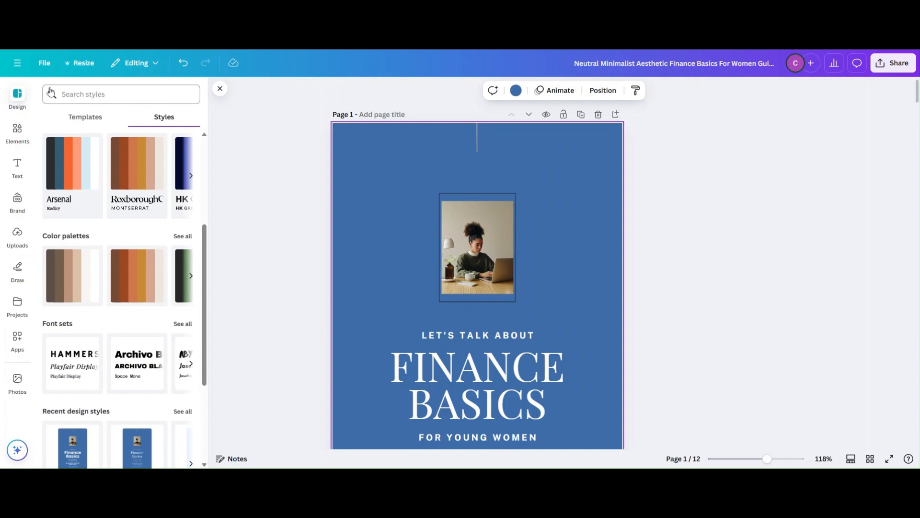
{"action": "left_click", "coordinate": [182, 324]}
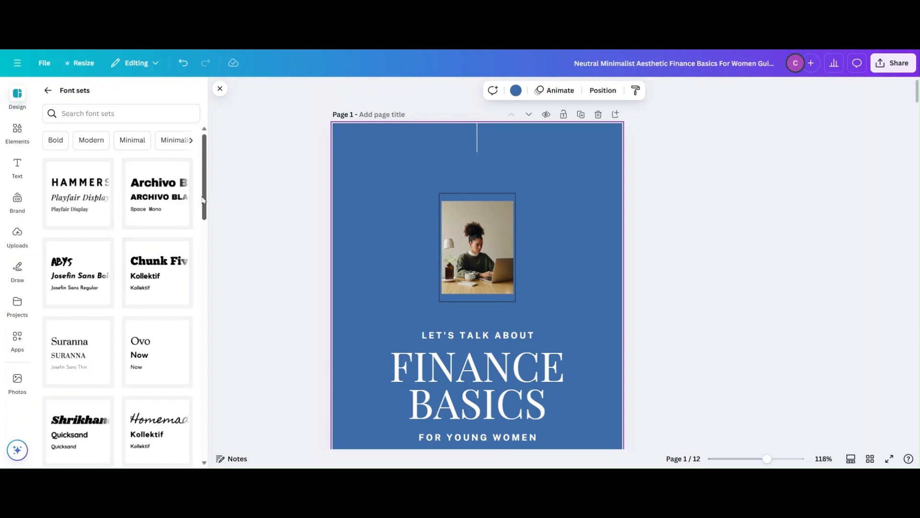
{"action": "left_click", "coordinate": [48, 90]}
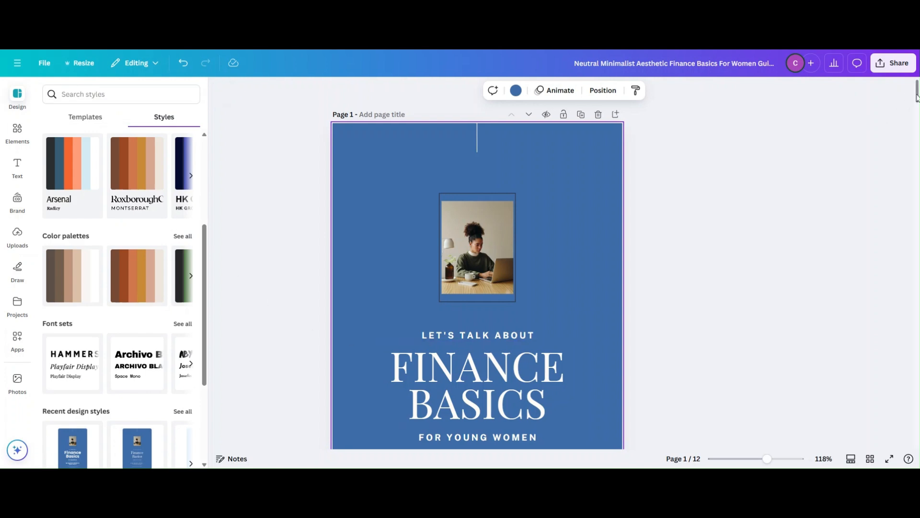
{"action": "scroll", "coordinate": [917, 96], "scroll_direction": "down", "scroll_amount": 2}
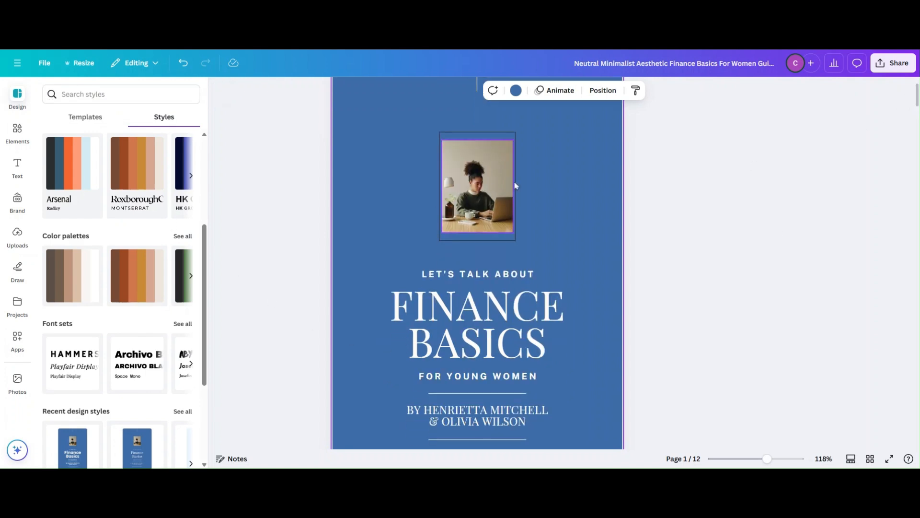
{"action": "left_click_drag", "start_coordinate": [917, 102], "coordinate": [880, 162]}
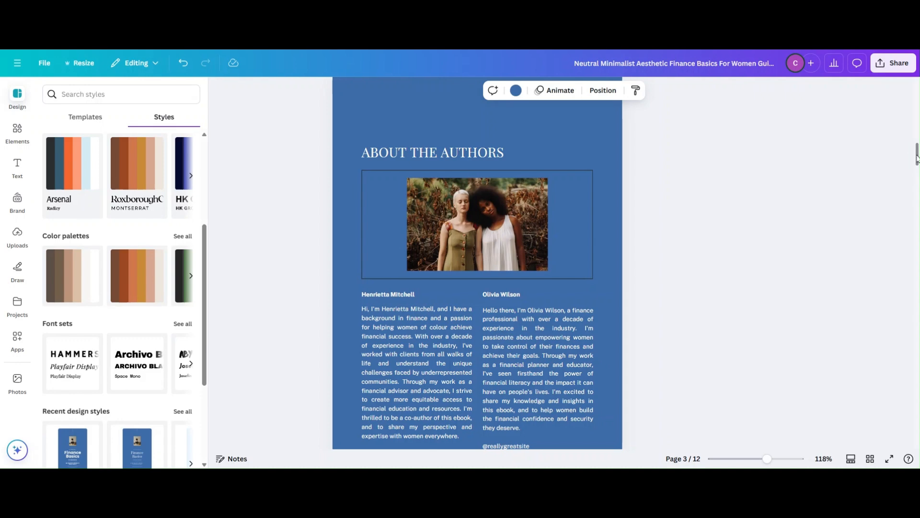
{"action": "left_click_drag", "start_coordinate": [917, 154], "coordinate": [918, 94]}
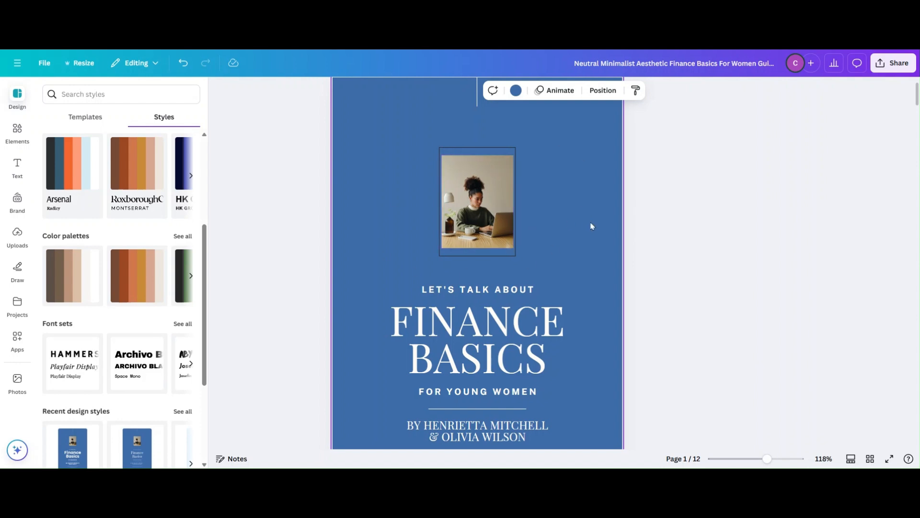
- Replace the cover photo in the grid with the uploaded portrait of the man on a dark blue background
{"action": "left_click", "coordinate": [484, 206]}
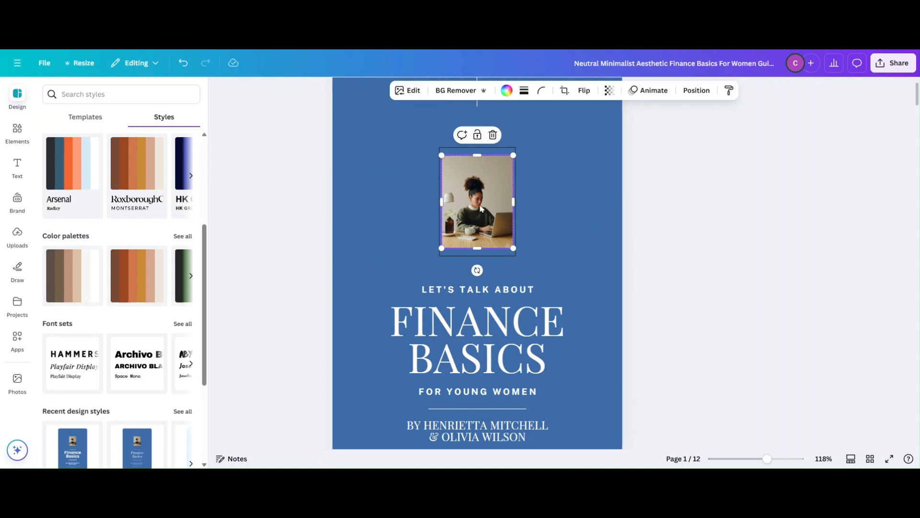
{"action": "left_click", "coordinate": [493, 136]}
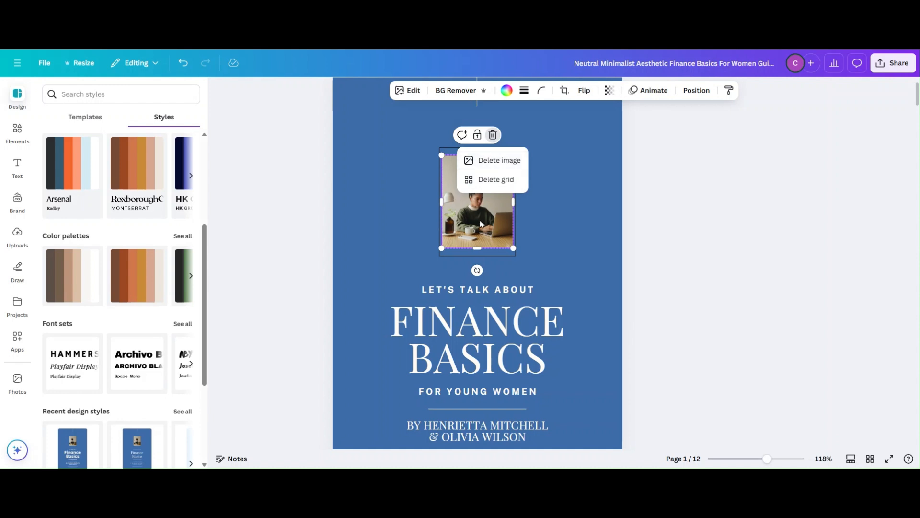
{"action": "left_click", "coordinate": [512, 164]}
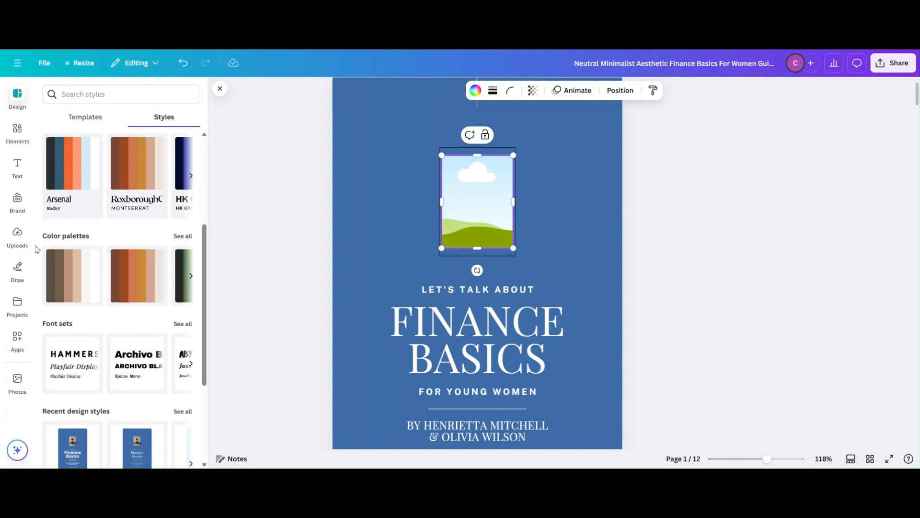
{"action": "left_click", "coordinate": [18, 234]}
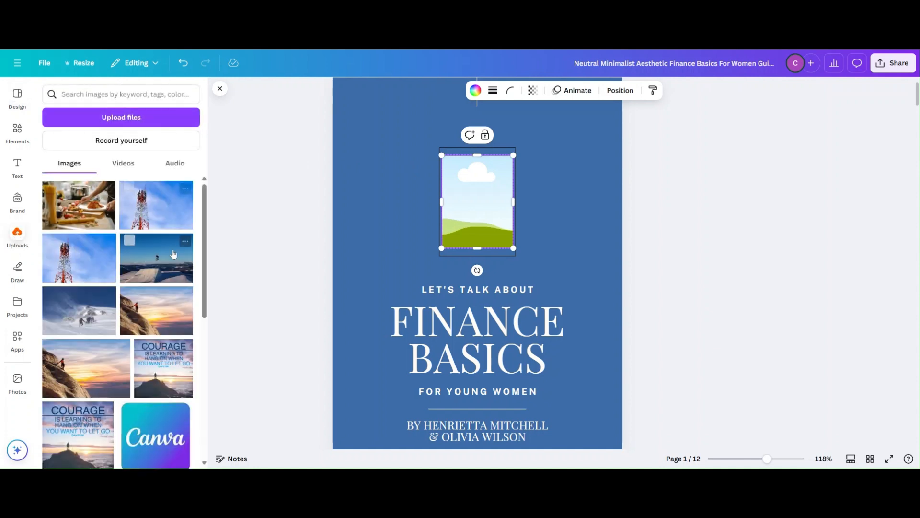
{"action": "left_click_drag", "start_coordinate": [205, 204], "coordinate": [197, 294]}
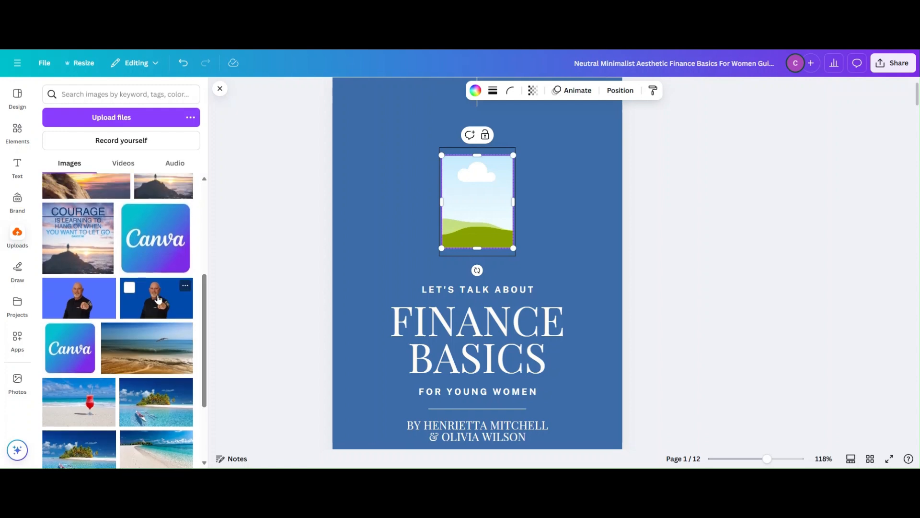
{"action": "left_click_drag", "start_coordinate": [158, 300], "coordinate": [479, 206]}
{"action": "left_click", "coordinate": [729, 192]}
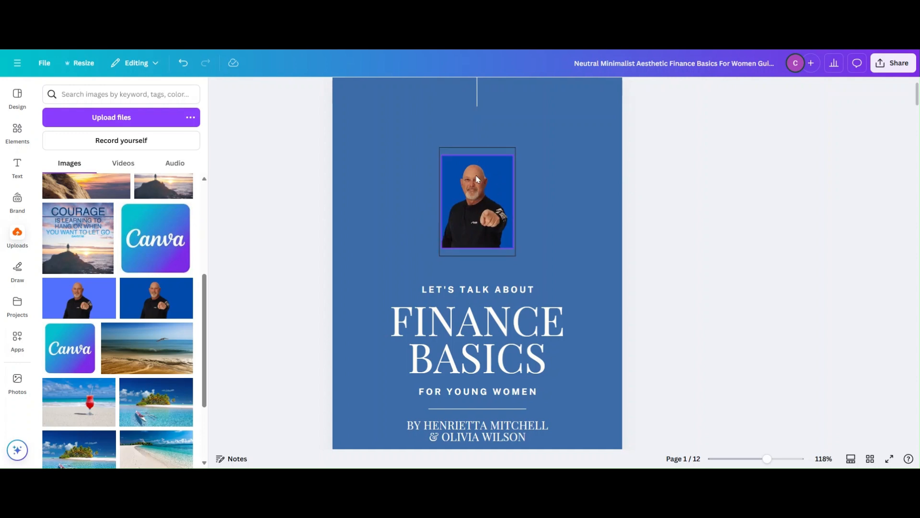
- Try deleting the thin rectangular outline around the cover photo and undo the deletion
{"action": "left_click", "coordinate": [486, 151]}
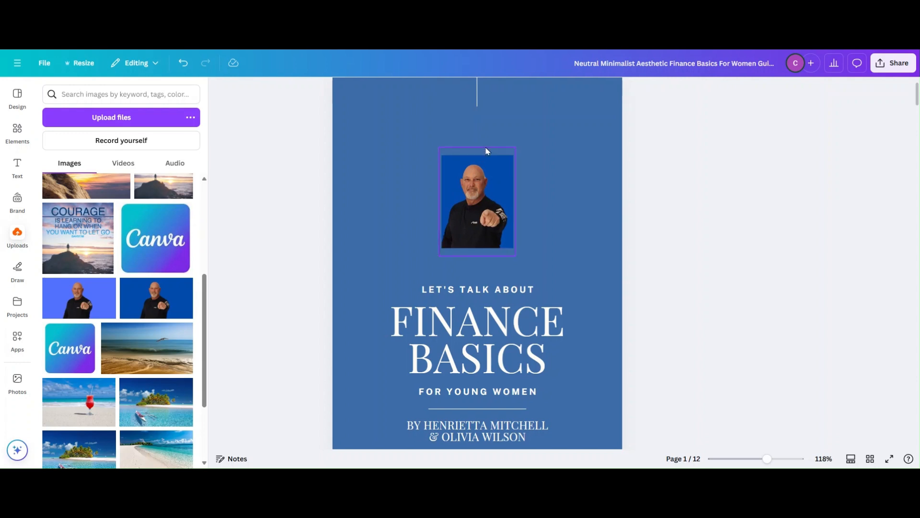
{"action": "left_click", "coordinate": [491, 127]}
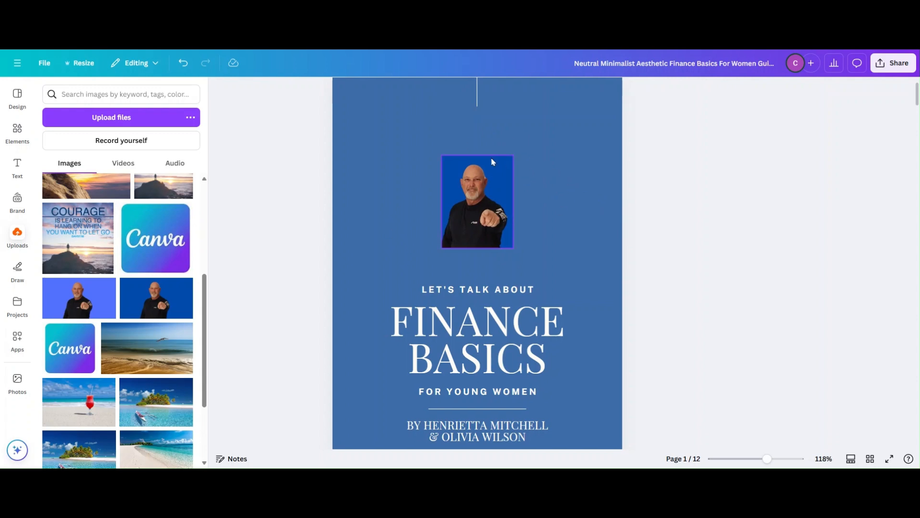
{"action": "left_click", "coordinate": [182, 63]}
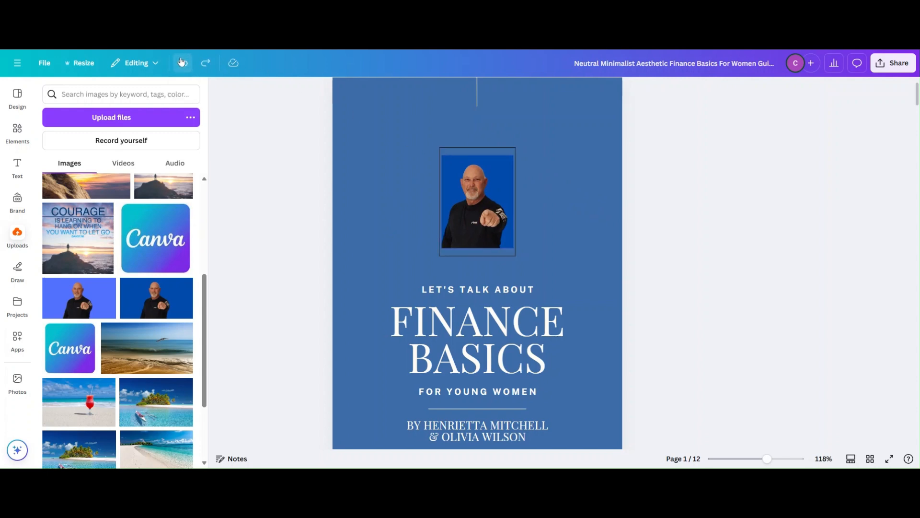
- Delete the portrait image from the cover's grid, keeping the empty grid in place
{"action": "left_click", "coordinate": [474, 205]}
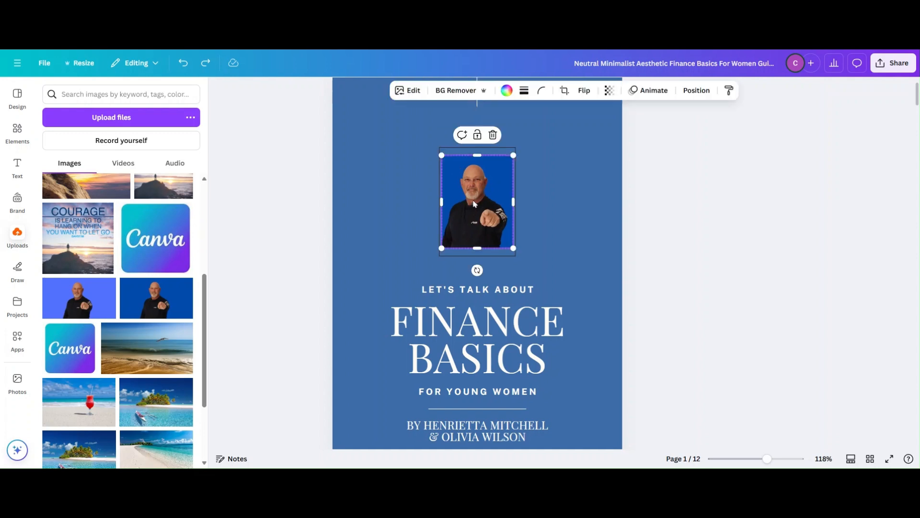
{"action": "left_click", "coordinate": [493, 136]}
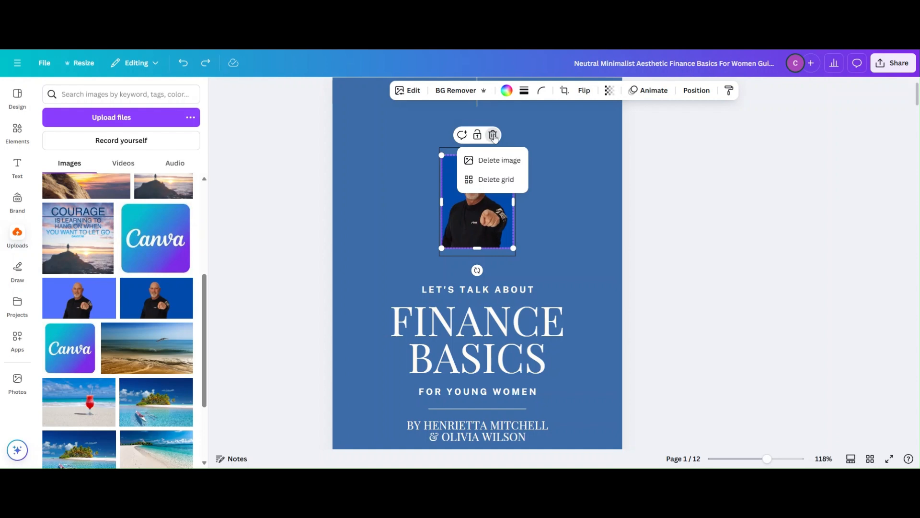
{"action": "left_click", "coordinate": [492, 162]}
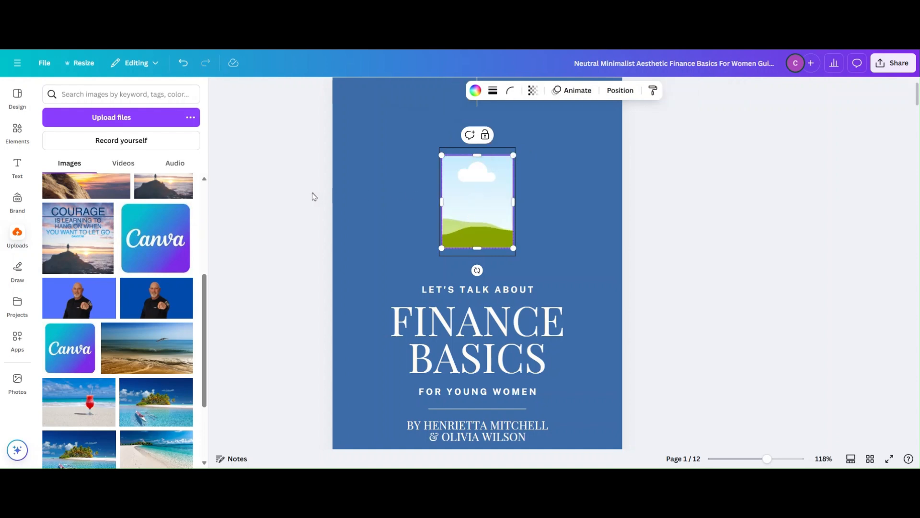
- Find the frame elements and add a circular frame to the cover above the title
{"action": "left_click", "coordinate": [17, 129]}
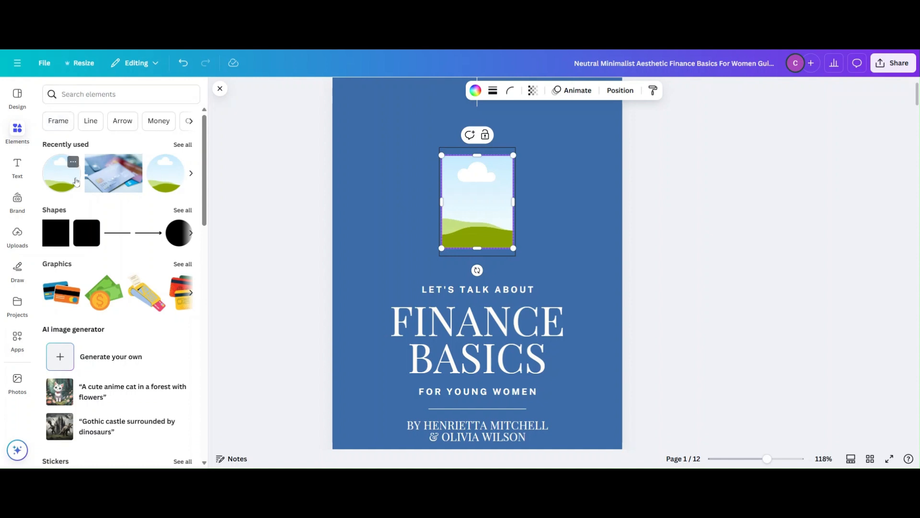
{"action": "left_click", "coordinate": [63, 122]}
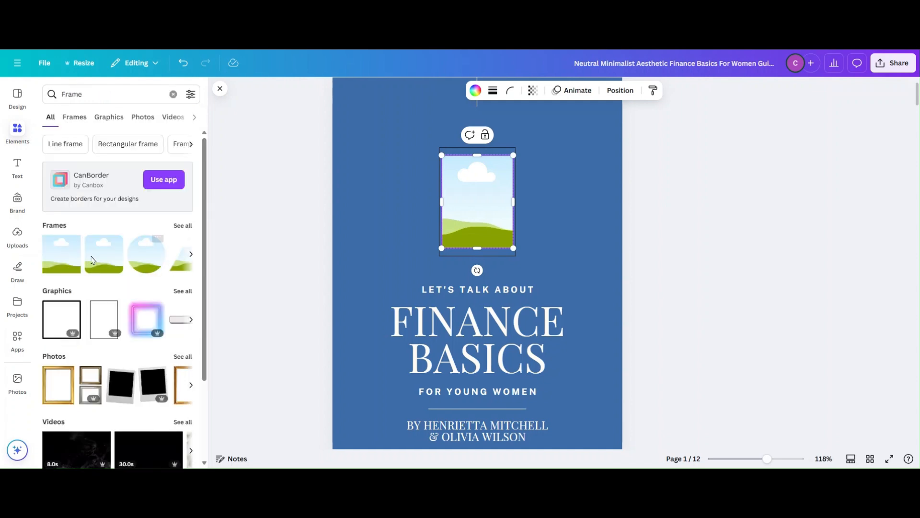
{"action": "left_click", "coordinate": [183, 226]}
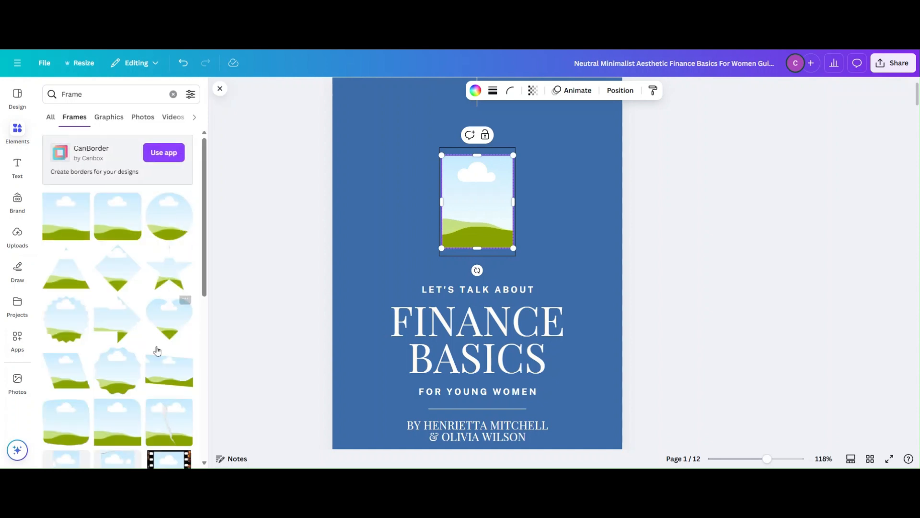
{"action": "scroll", "coordinate": [188, 369], "scroll_direction": "down", "scroll_amount": 6}
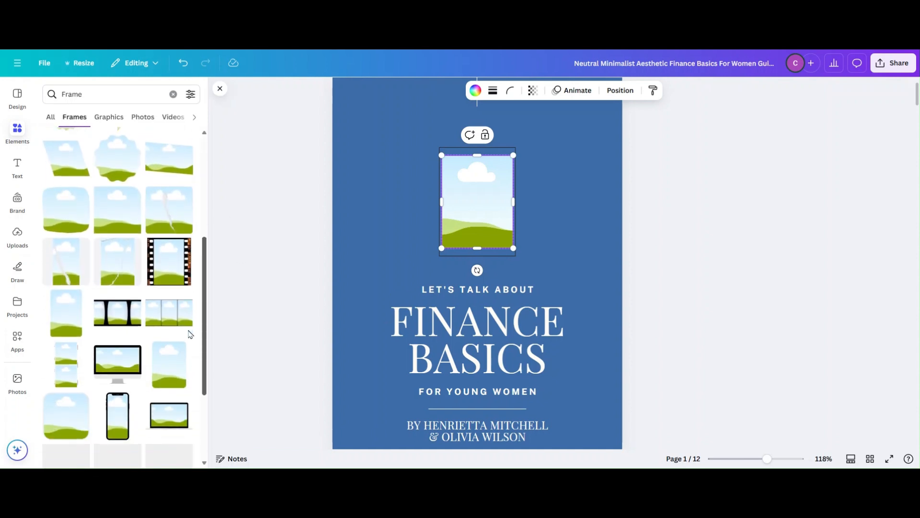
{"action": "scroll", "coordinate": [188, 369], "scroll_direction": "up", "scroll_amount": 8}
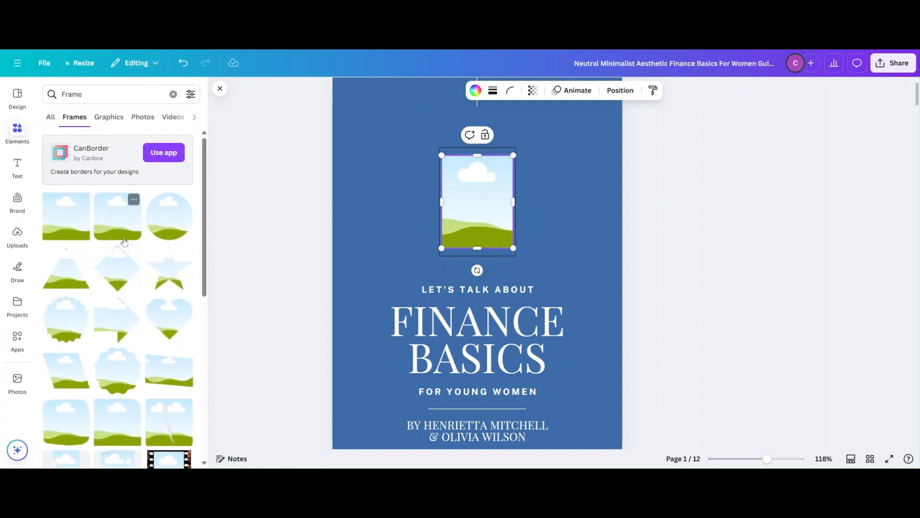
{"action": "left_click", "coordinate": [173, 216]}
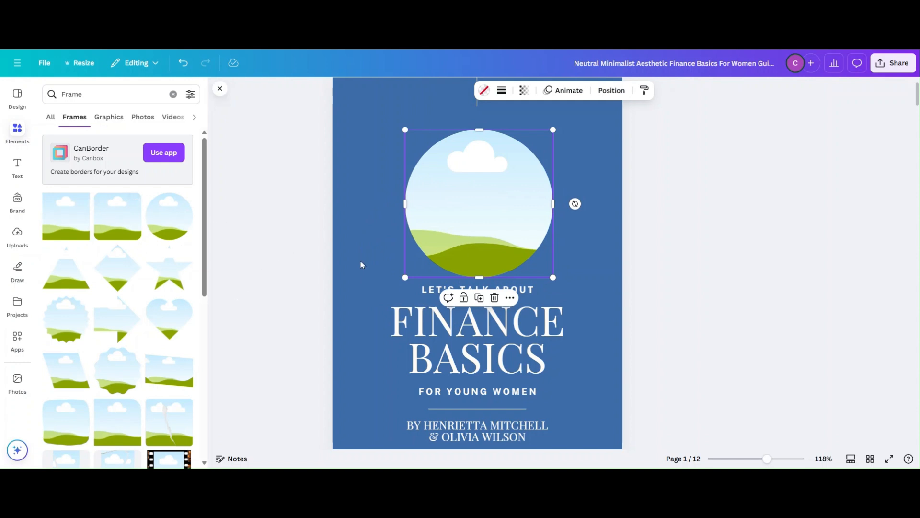
- Fill the circular frame on the cover with the uploaded portrait of the man on a dark blue background
{"action": "left_click", "coordinate": [592, 163]}
{"action": "left_click", "coordinate": [481, 203]}
{"action": "left_click", "coordinate": [17, 235]}
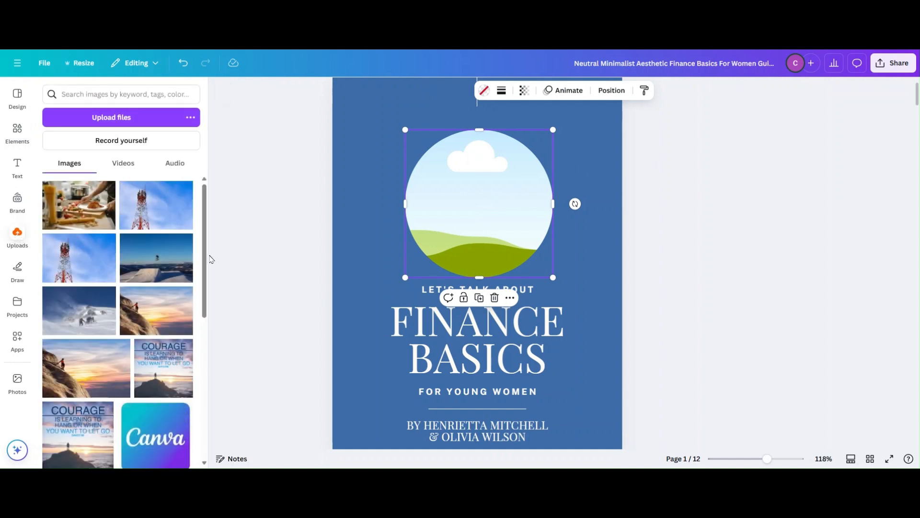
{"action": "left_click_drag", "start_coordinate": [204, 261], "coordinate": [184, 307]}
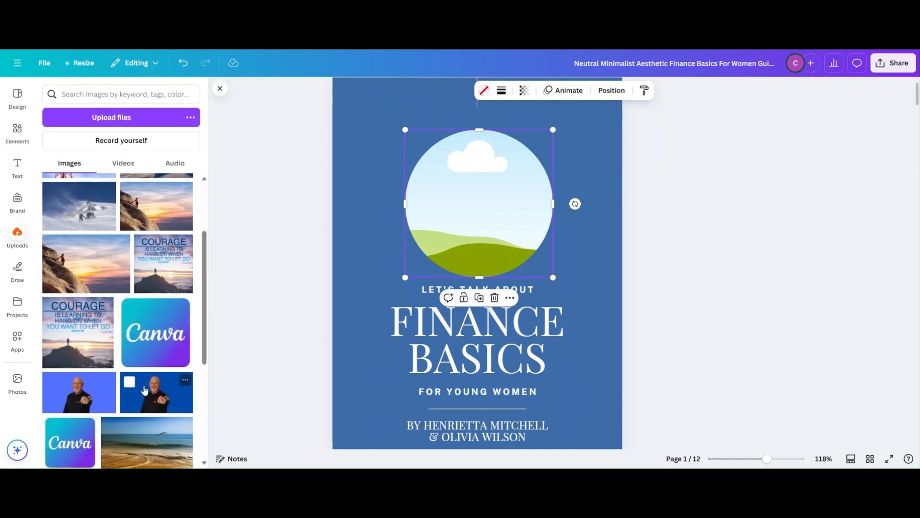
{"action": "left_click_drag", "start_coordinate": [144, 386], "coordinate": [527, 216]}
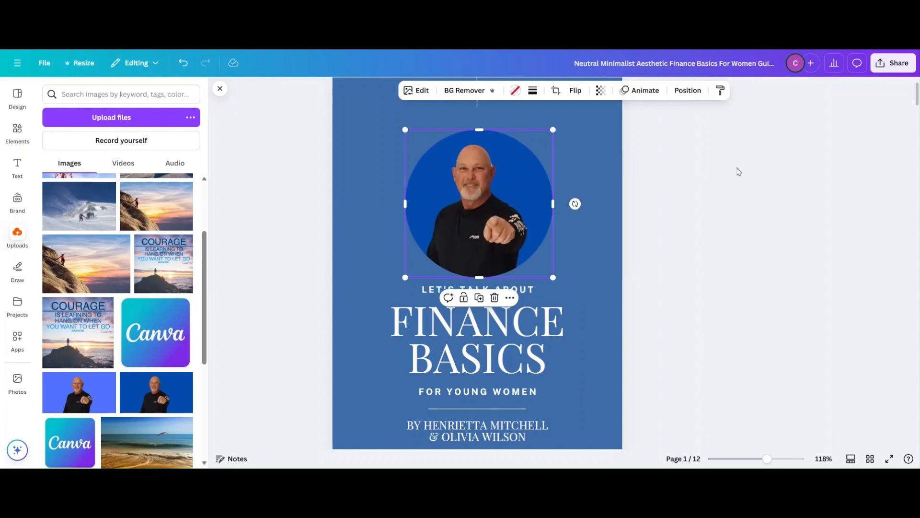
{"action": "left_click", "coordinate": [772, 175]}
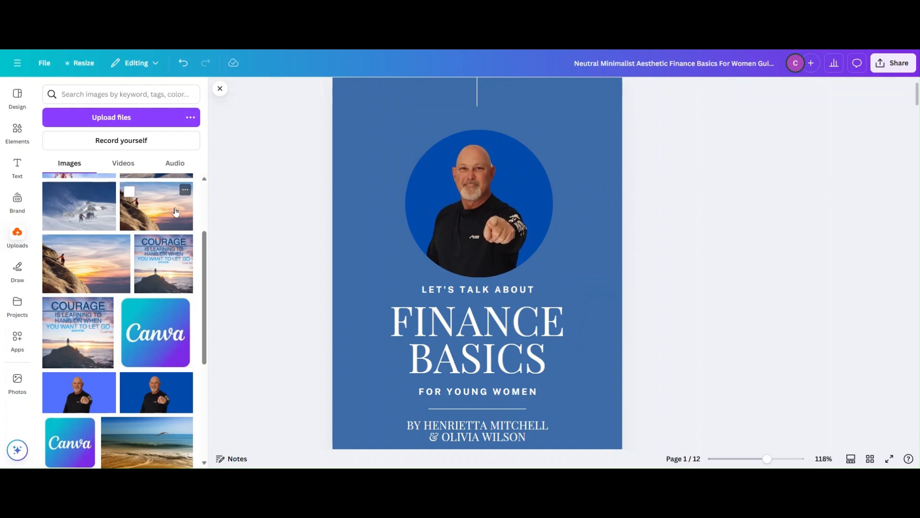
{"action": "left_click", "coordinate": [17, 130]}
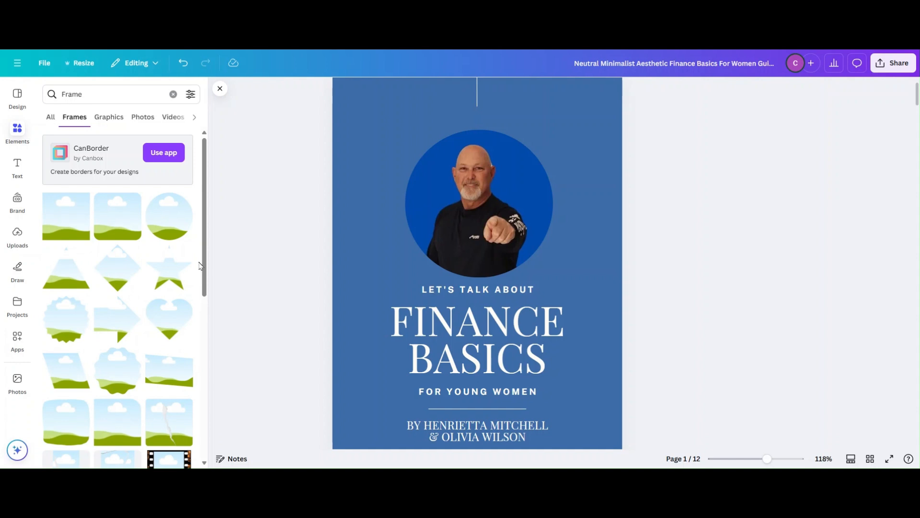
{"action": "left_click_drag", "start_coordinate": [204, 267], "coordinate": [199, 214]}
{"action": "left_click", "coordinate": [22, 131]}
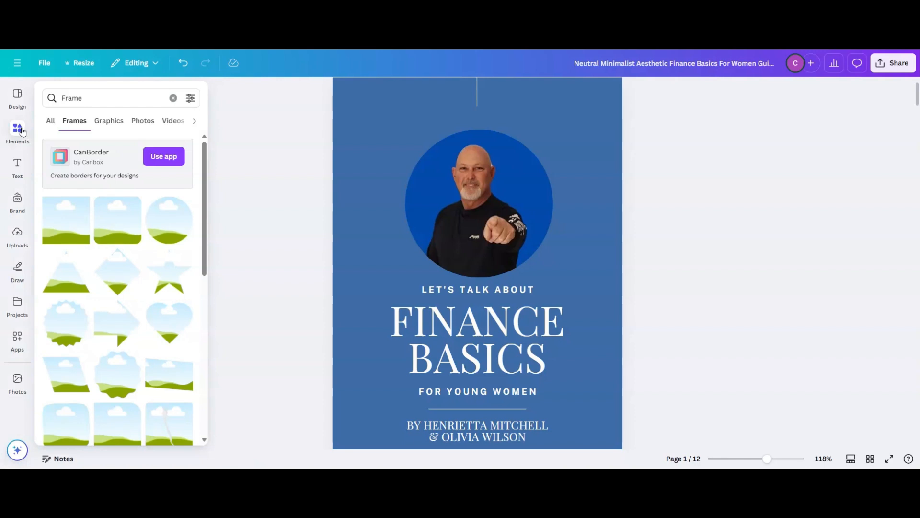
{"action": "left_click", "coordinate": [19, 134]}
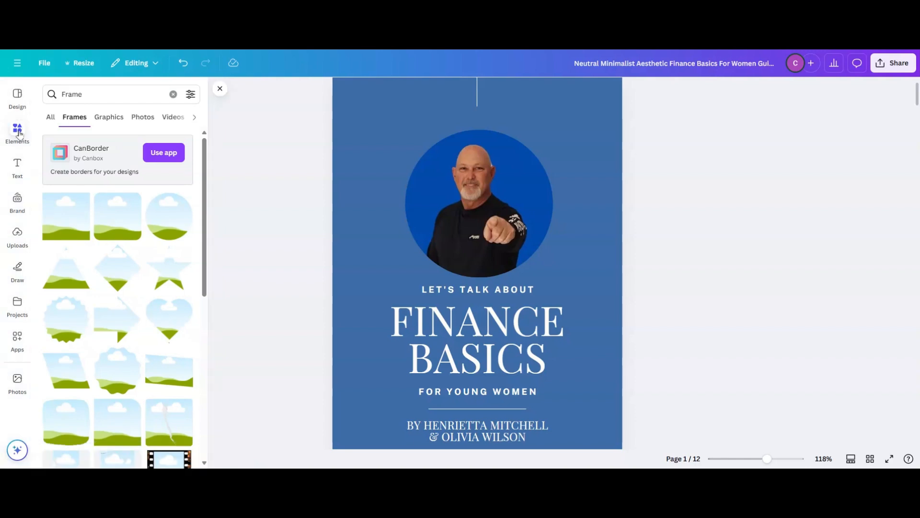
{"action": "left_click", "coordinate": [19, 99]}
{"action": "left_click", "coordinate": [17, 131]}
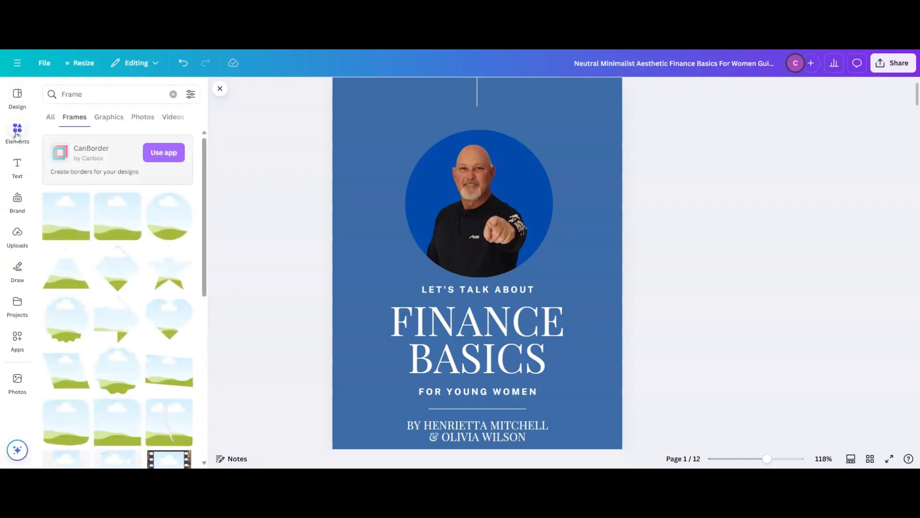
- Search the photo elements for "beach background" and browse the results
{"action": "left_click", "coordinate": [96, 96]}
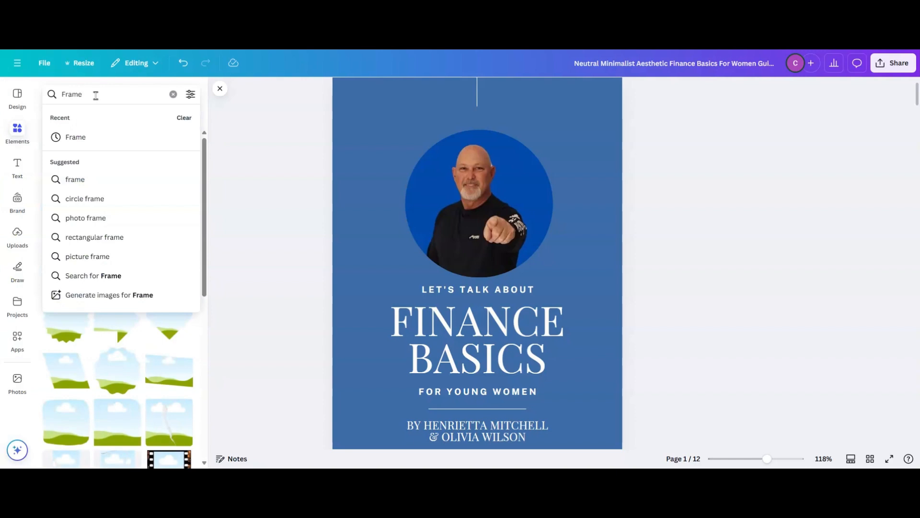
{"action": "key", "text": "Return"}
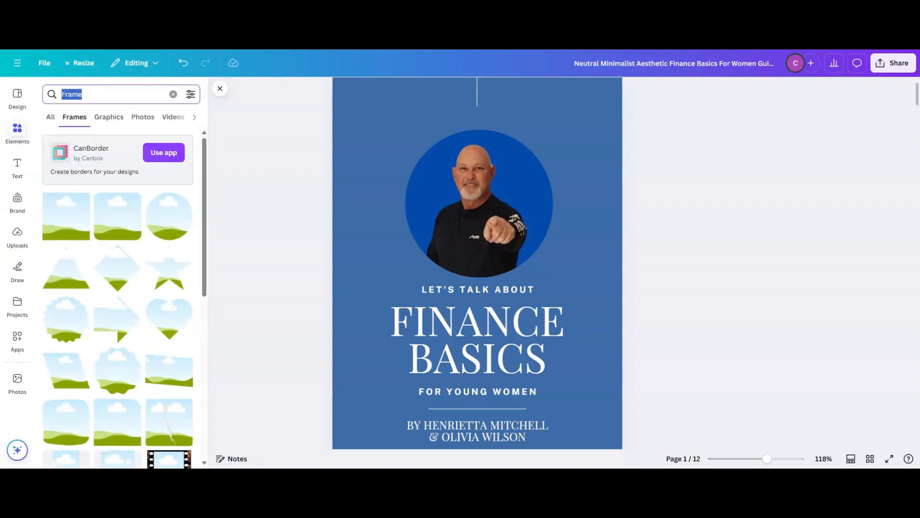
{"action": "left_click", "coordinate": [143, 117]}
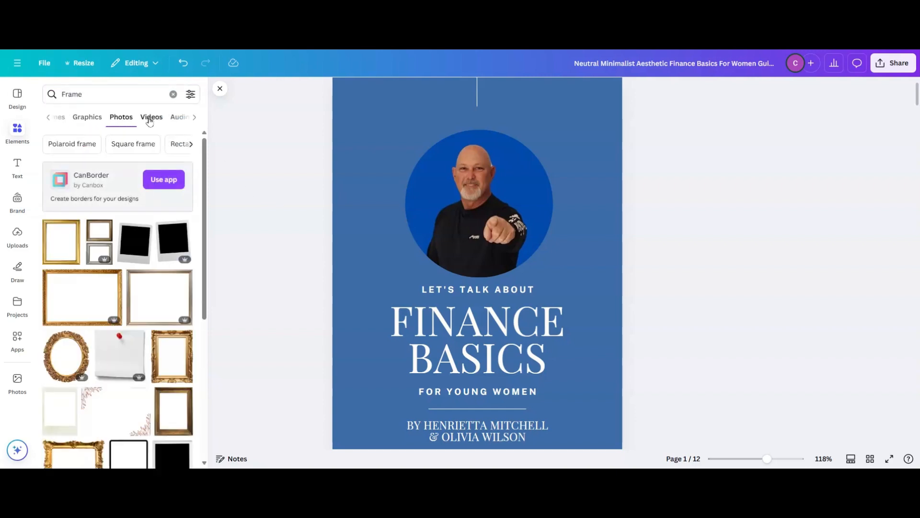
{"action": "left_click", "coordinate": [91, 94]}
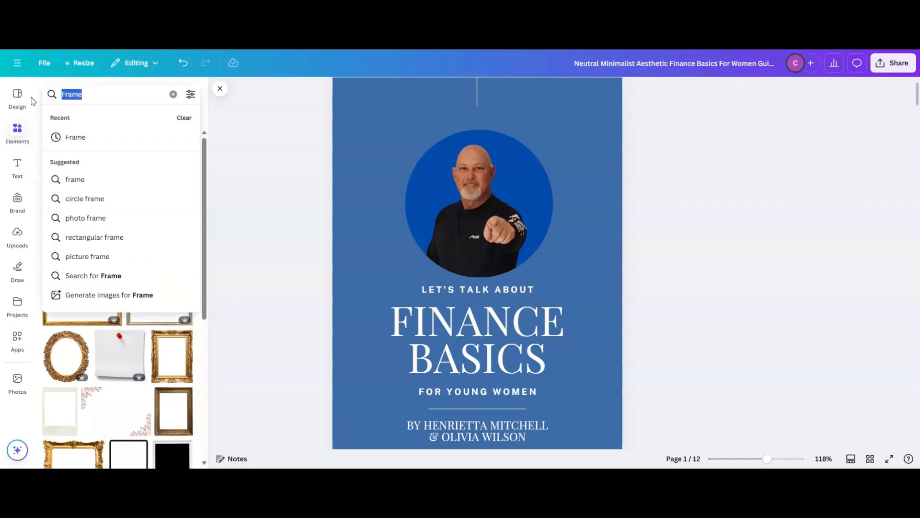
{"action": "type", "text": "b"}
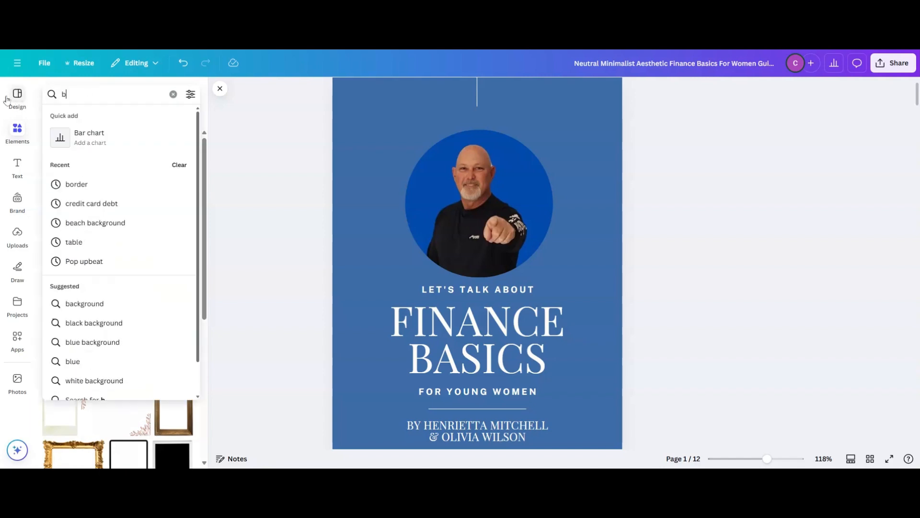
{"action": "type", "text": "each"}
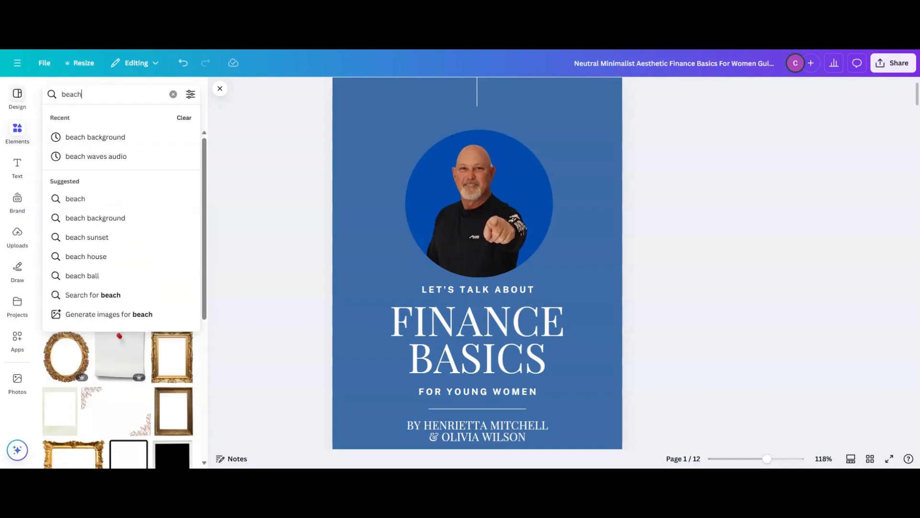
{"action": "left_click", "coordinate": [99, 218]}
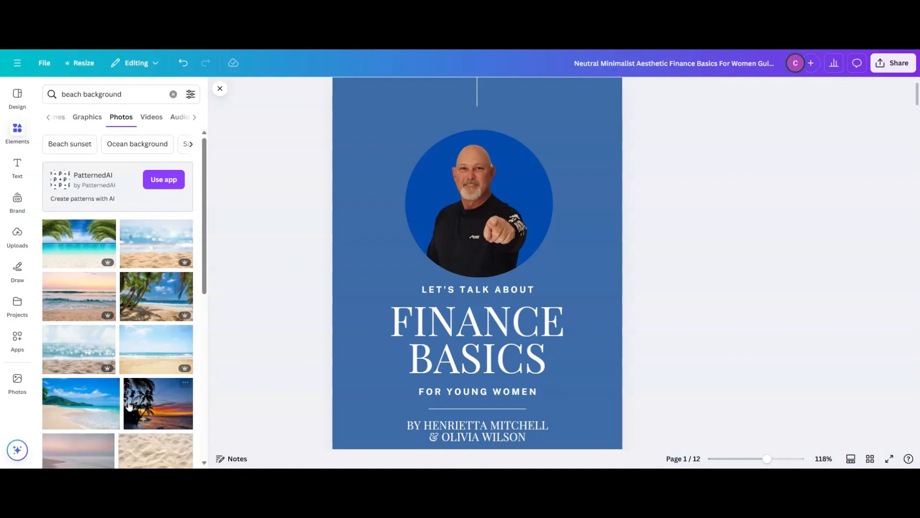
{"action": "scroll", "coordinate": [207, 252], "scroll_direction": "down", "scroll_amount": 2}
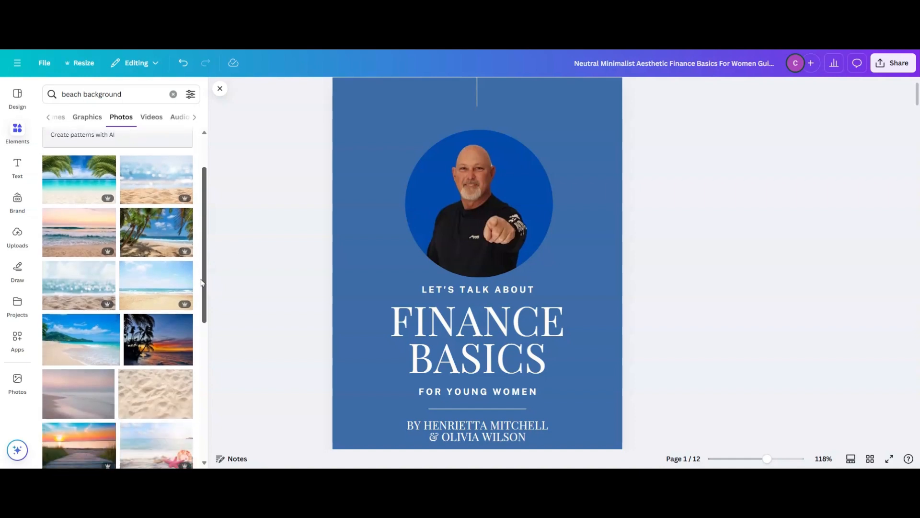
- Delete the portrait from the cover's circular frame and fill the frame with the tropical beach photo with green hills
{"action": "right_click", "coordinate": [470, 191]}
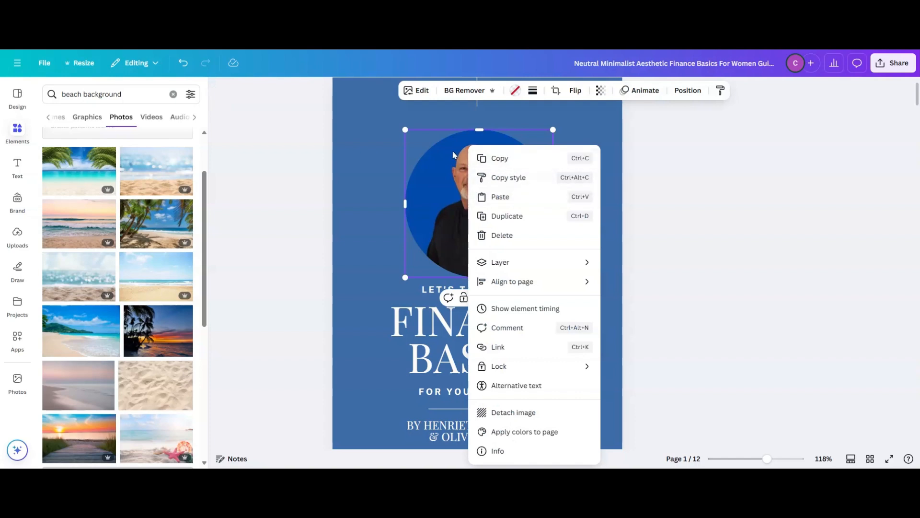
{"action": "left_click", "coordinate": [445, 196]}
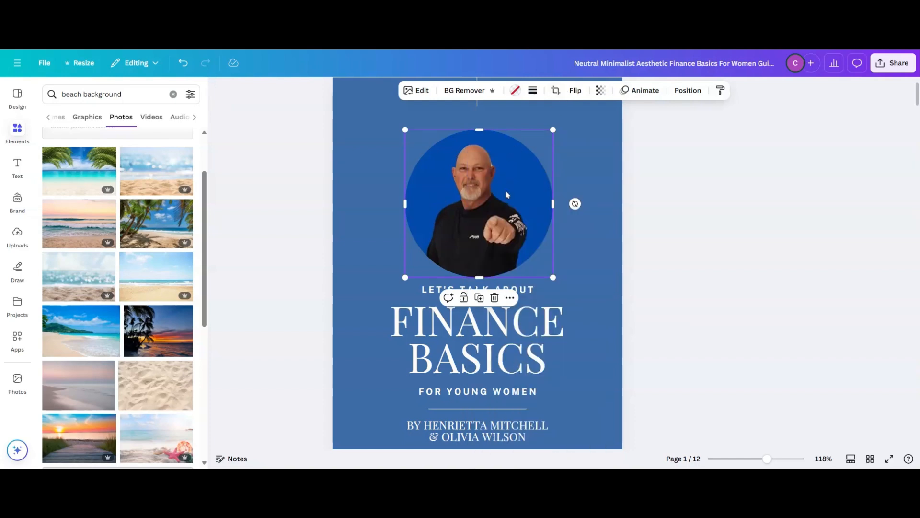
{"action": "left_click", "coordinate": [495, 297]}
{"action": "left_click", "coordinate": [494, 323]}
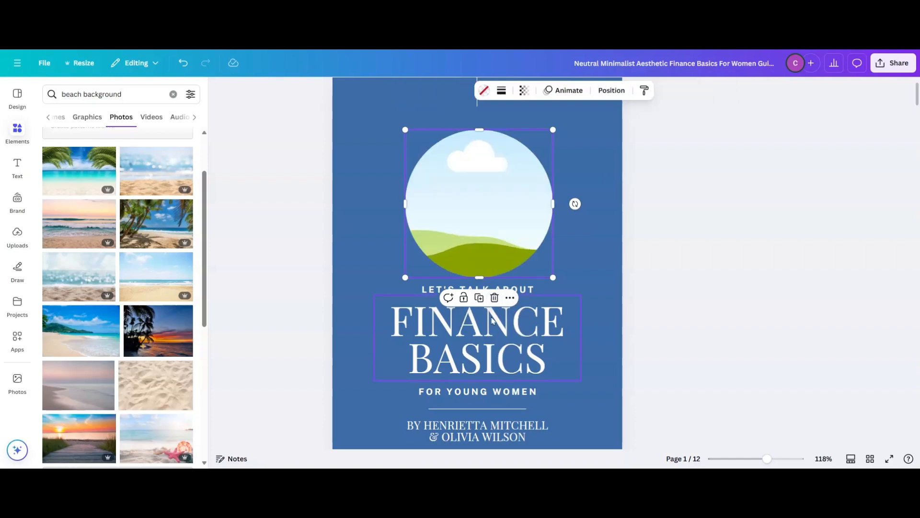
{"action": "left_click_drag", "start_coordinate": [113, 329], "coordinate": [509, 206]}
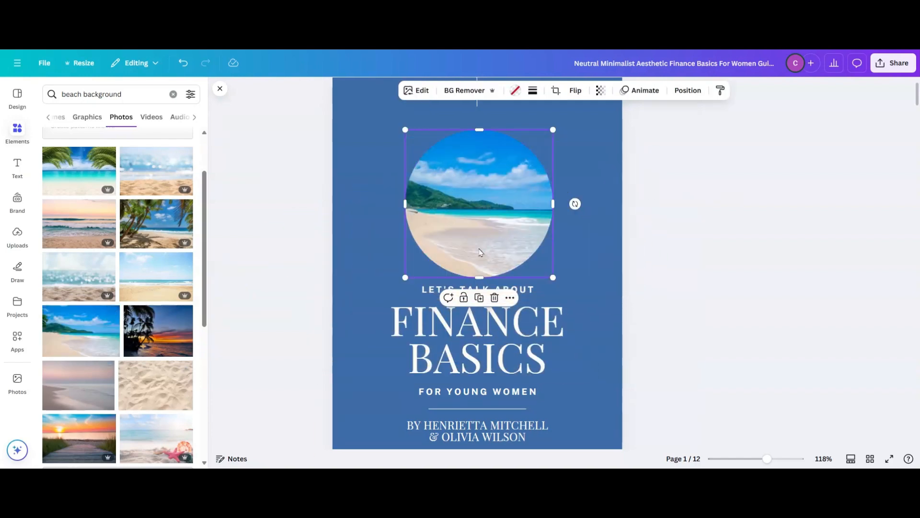
{"action": "left_click", "coordinate": [723, 195]}
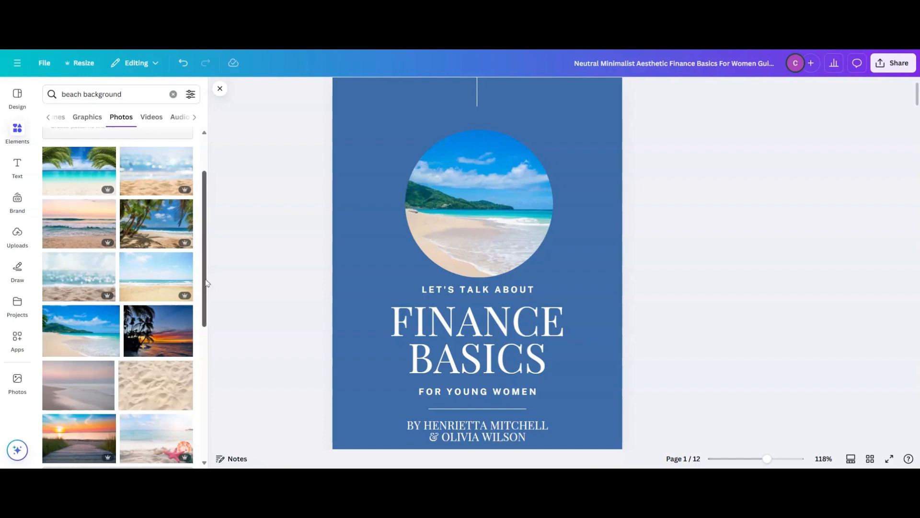
{"action": "scroll", "coordinate": [207, 283], "scroll_direction": "down", "scroll_amount": 5}
{"action": "scroll", "coordinate": [207, 293], "scroll_direction": "up", "scroll_amount": 10}
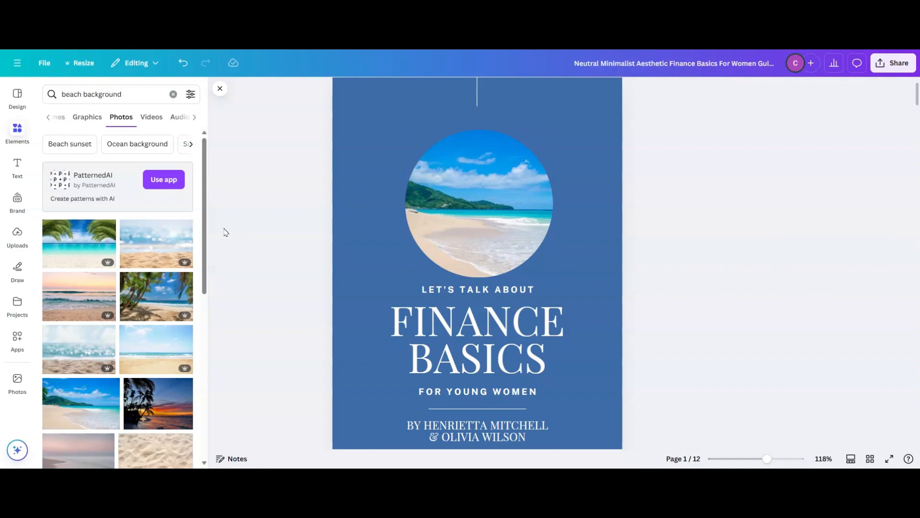
{"action": "left_click", "coordinate": [18, 100]}
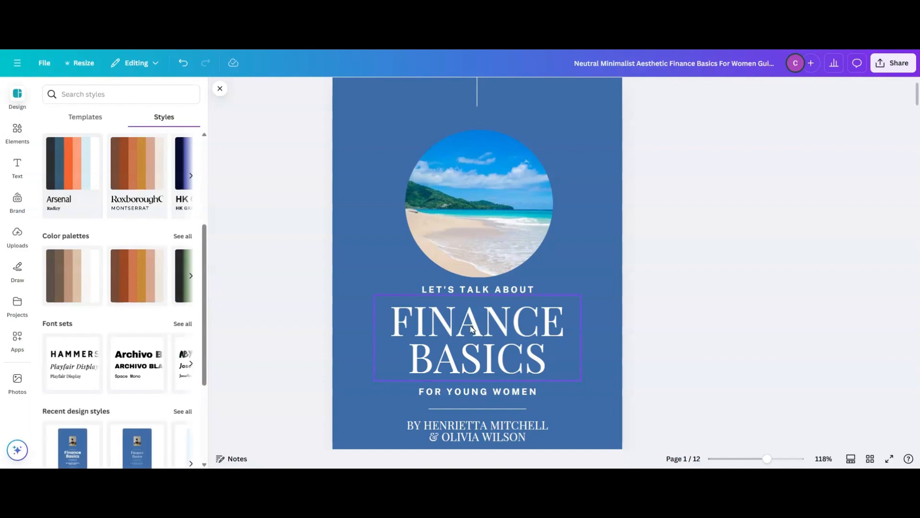
- Replace the beach photo in the cover's circular frame with the uploaded portrait of the man on a dark blue background
{"action": "left_click", "coordinate": [473, 202]}
{"action": "left_click", "coordinate": [494, 298]}
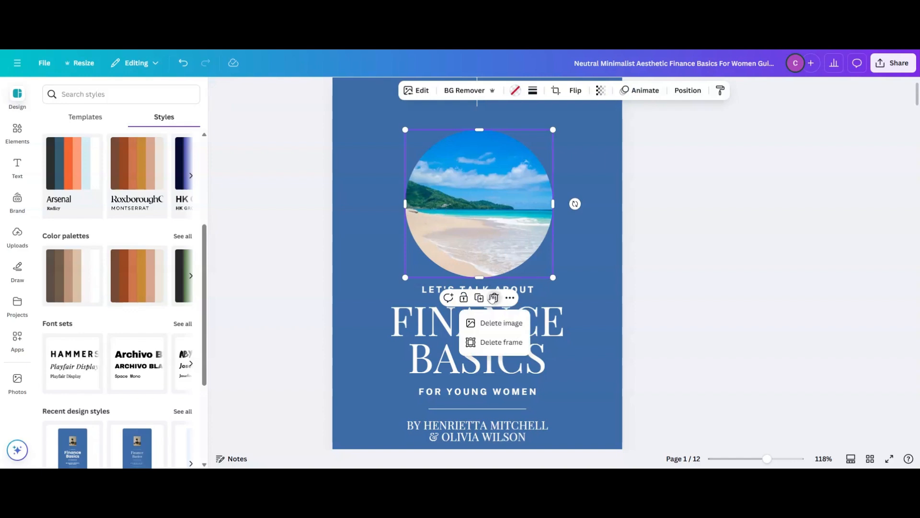
{"action": "left_click", "coordinate": [487, 323]}
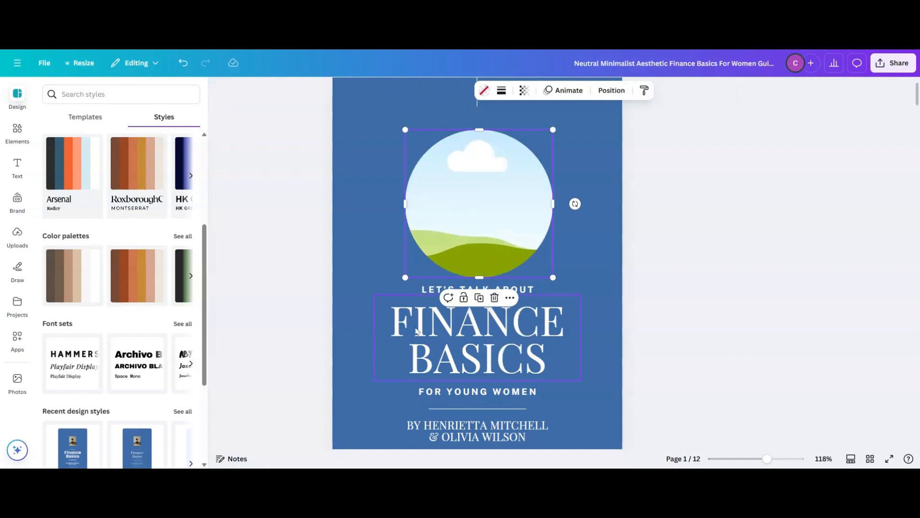
{"action": "left_click", "coordinate": [18, 234]}
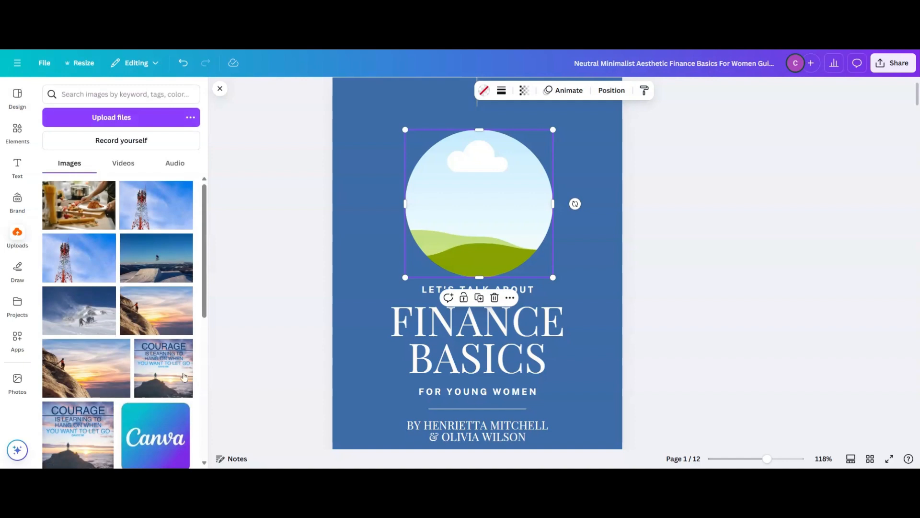
{"action": "scroll", "coordinate": [159, 384], "scroll_direction": "down", "scroll_amount": 4}
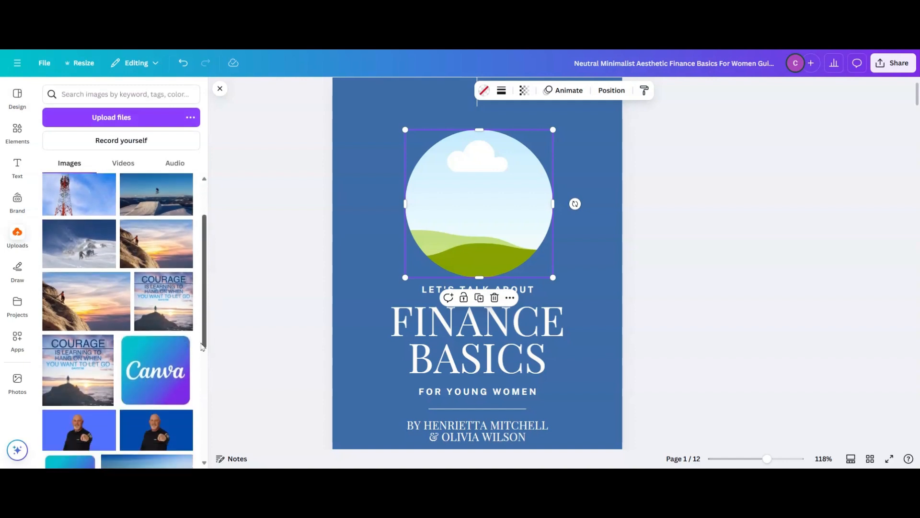
{"action": "left_click_drag", "start_coordinate": [163, 336], "coordinate": [527, 206]}
{"action": "left_click", "coordinate": [803, 181]}
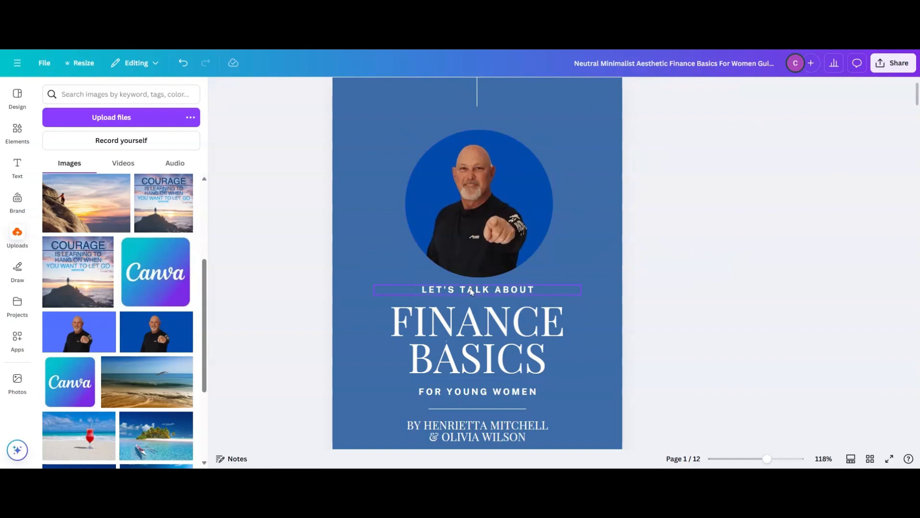
- Delete the "LET'S TALK ABOUT" text line between the portrait and the cover title
{"action": "left_click", "coordinate": [516, 291]}
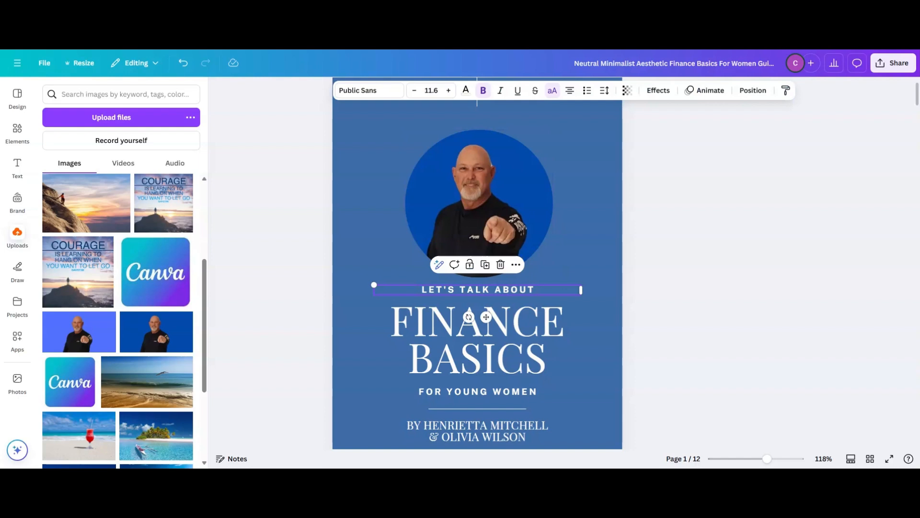
{"action": "left_click", "coordinate": [501, 265]}
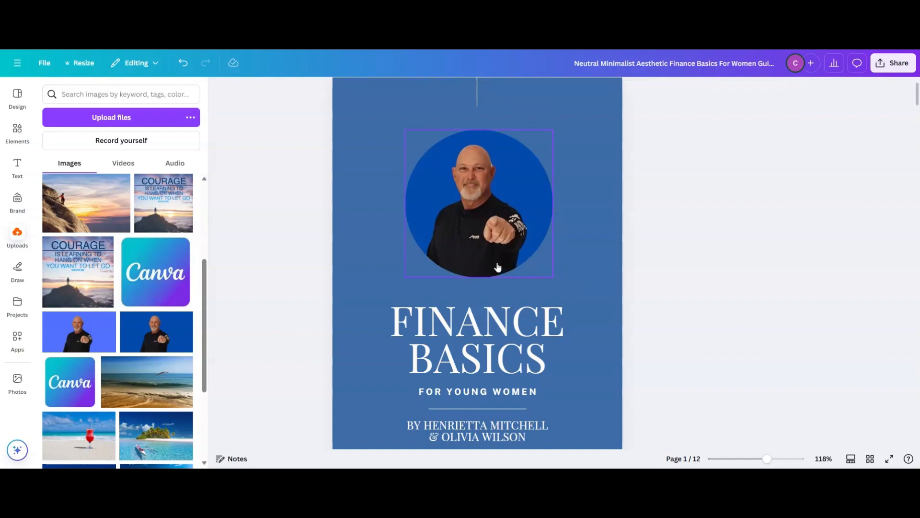
- Replace the cover title "FINANCE BASICS" with "HOW TO GET OUT OF CREDIT CARD DEBT"
{"action": "left_click", "coordinate": [462, 346]}
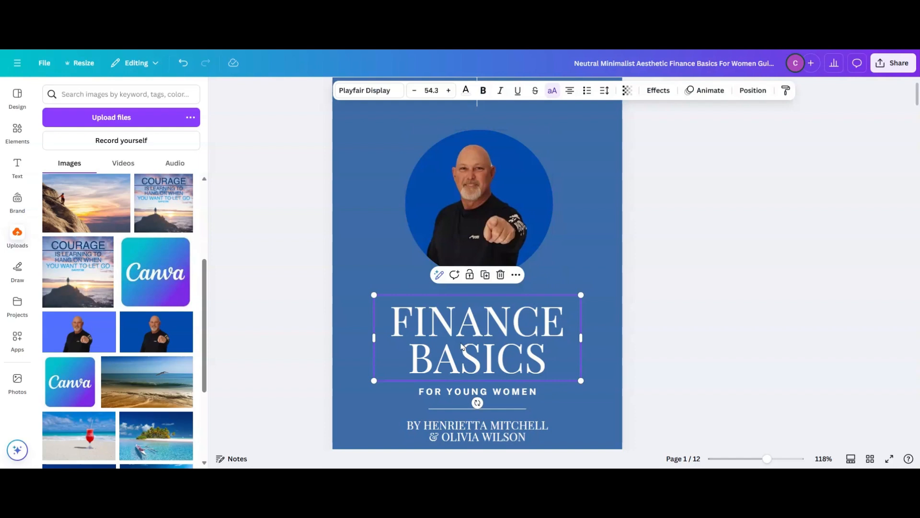
{"action": "double_click", "coordinate": [499, 363]}
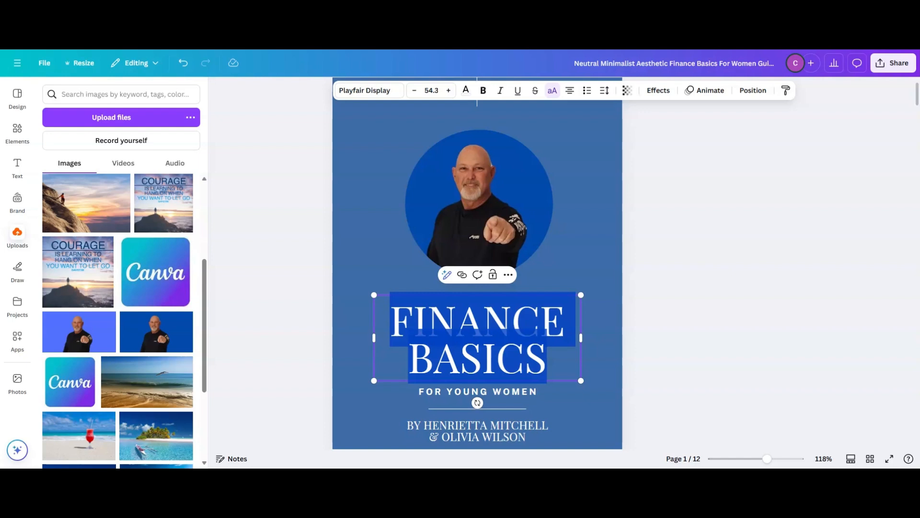
{"action": "type", "text": "HOW TO"}
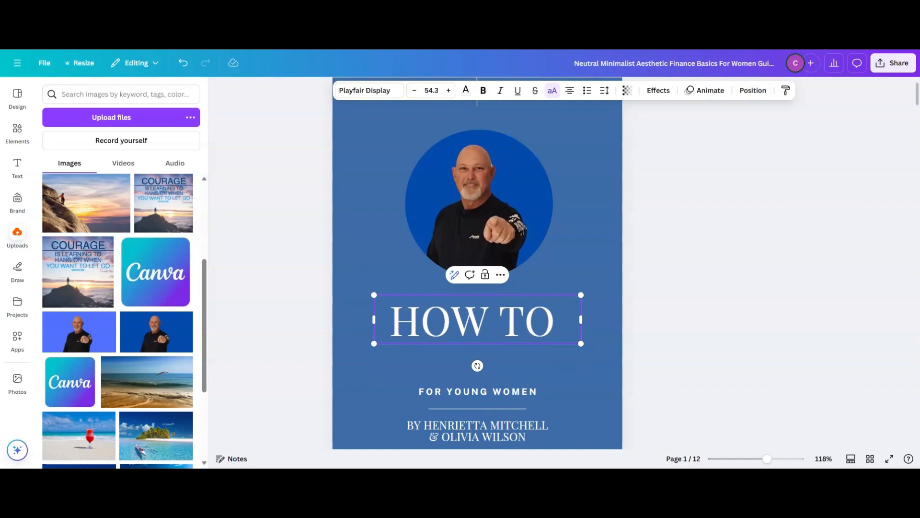
{"action": "type", "text": " GET"}
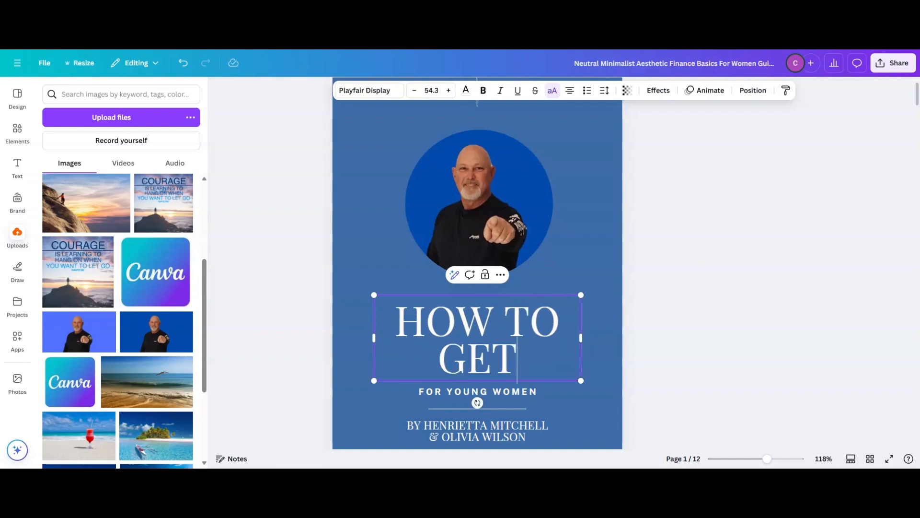
{"action": "type", "text": " OU"}
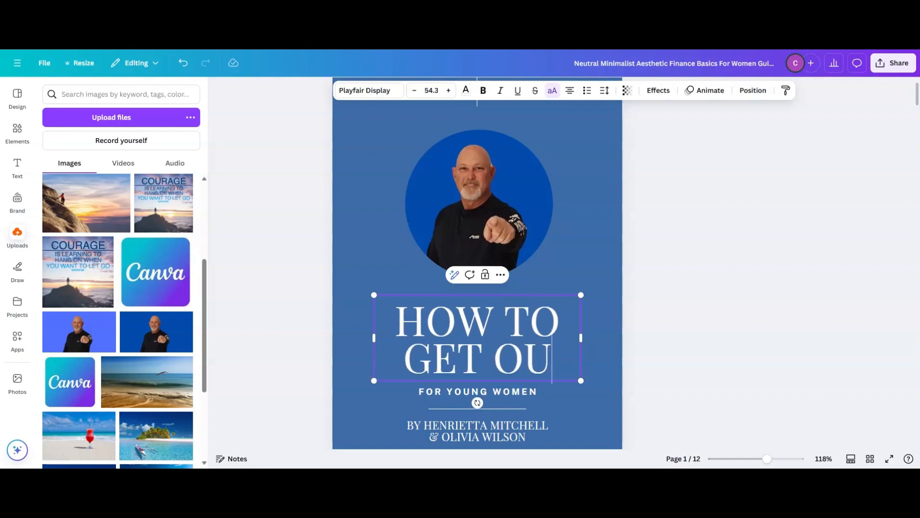
{"action": "type", "text": "T OF CR"}
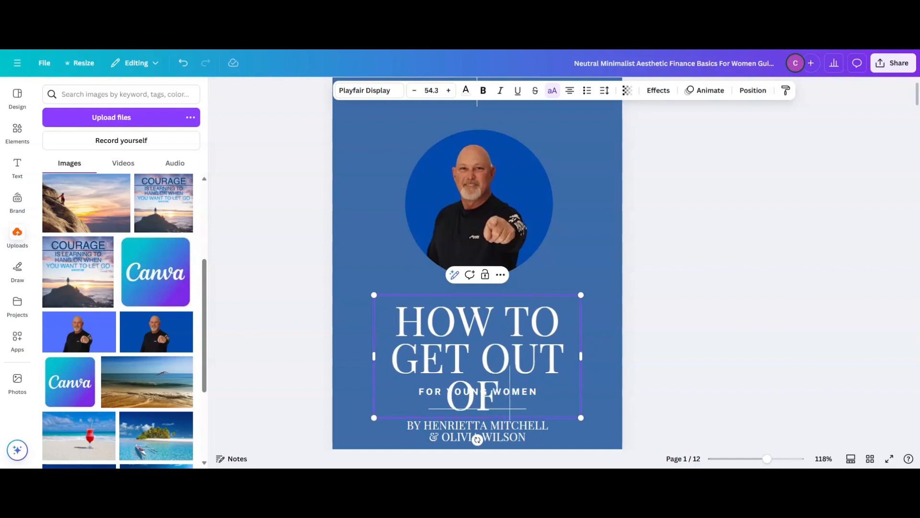
{"action": "type", "text": "D"}
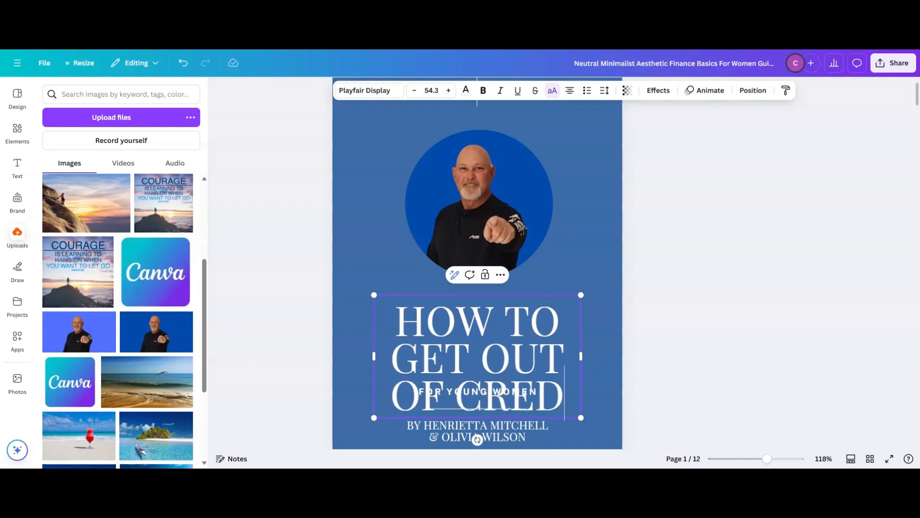
{"action": "type", "text": "IT CARD DE"}
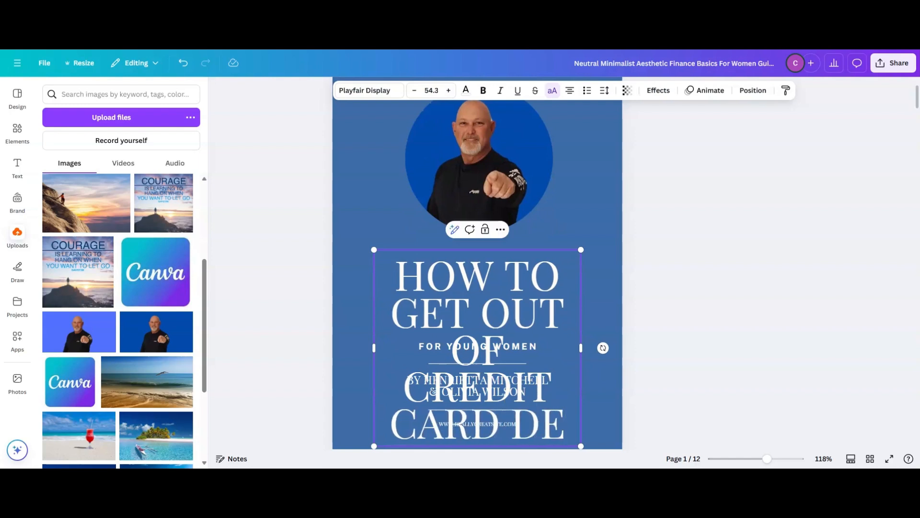
{"action": "type", "text": "BT"}
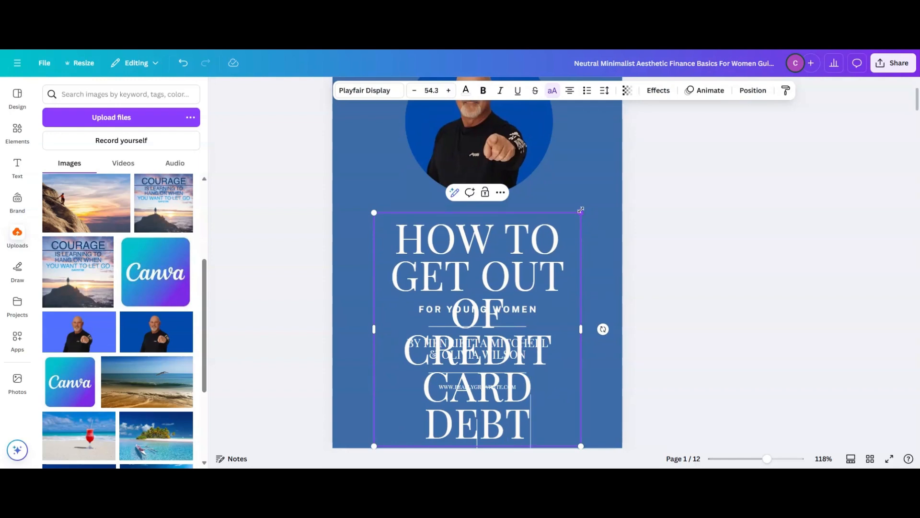
{"action": "left_click", "coordinate": [594, 227]}
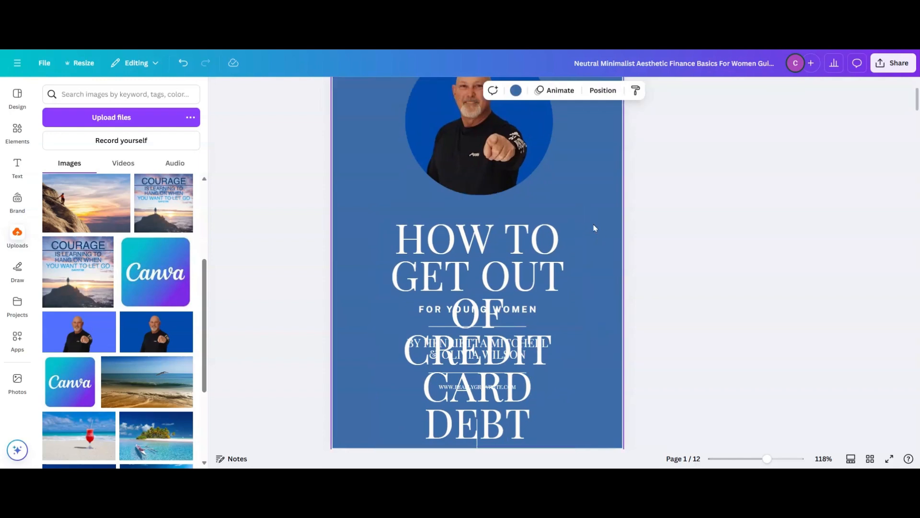
- Shrink the cover title to about font size 40.6 and widen its text box so the title wraps onto three lines below the portrait
{"action": "left_click", "coordinate": [542, 248]}
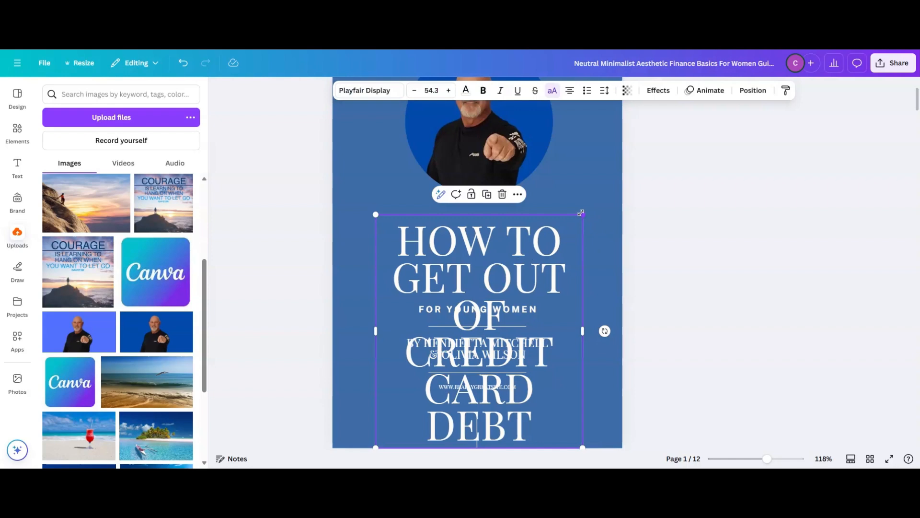
{"action": "left_click_drag", "start_coordinate": [581, 213], "coordinate": [548, 252]}
{"action": "left_click_drag", "start_coordinate": [481, 358], "coordinate": [508, 279]}
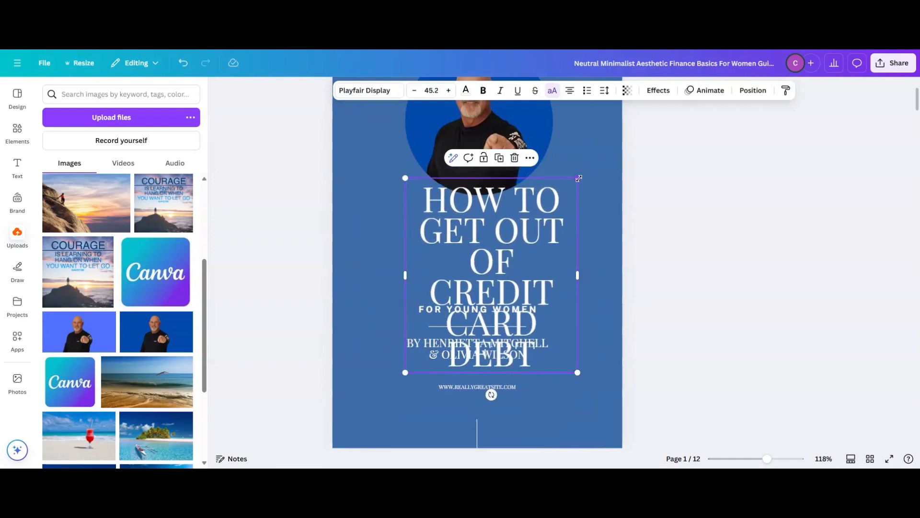
{"action": "left_click_drag", "start_coordinate": [578, 178], "coordinate": [560, 197]}
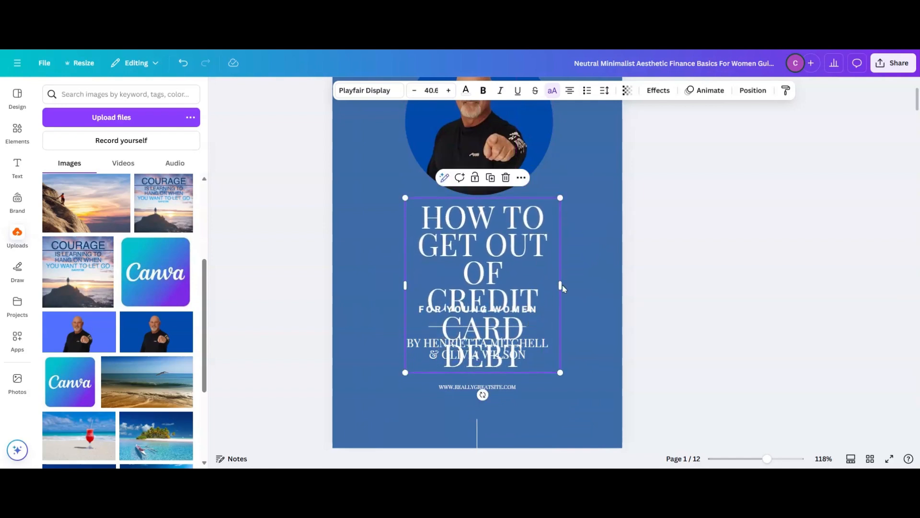
{"action": "left_click_drag", "start_coordinate": [560, 286], "coordinate": [599, 290]}
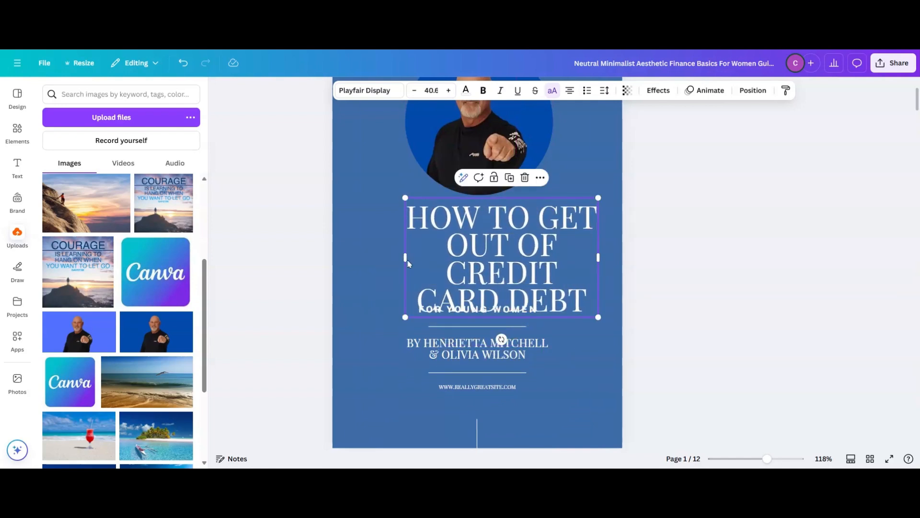
{"action": "left_click_drag", "start_coordinate": [402, 259], "coordinate": [362, 265]}
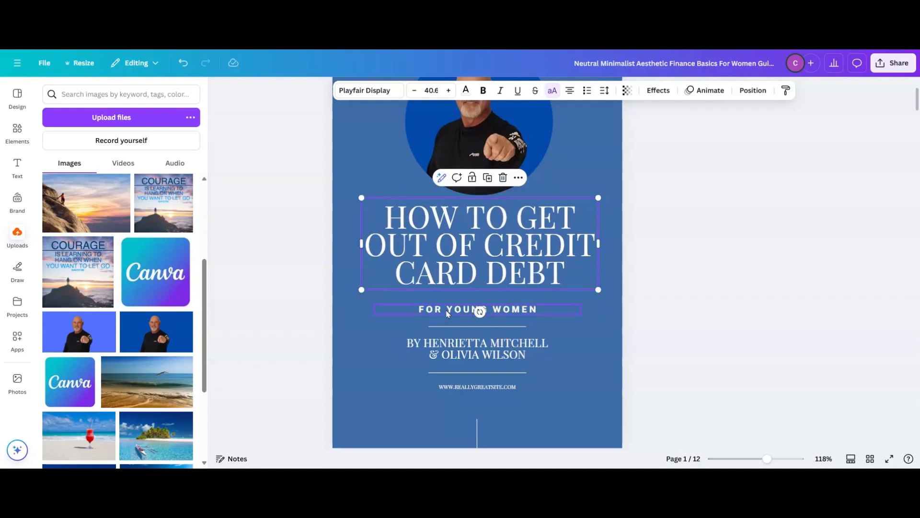
- Delete the "FOR YOUNG WOMEN" subtitle and move the cover title slightly lower, between the portrait and the divider line
{"action": "left_click", "coordinate": [449, 310]}
{"action": "left_click", "coordinate": [500, 283]}
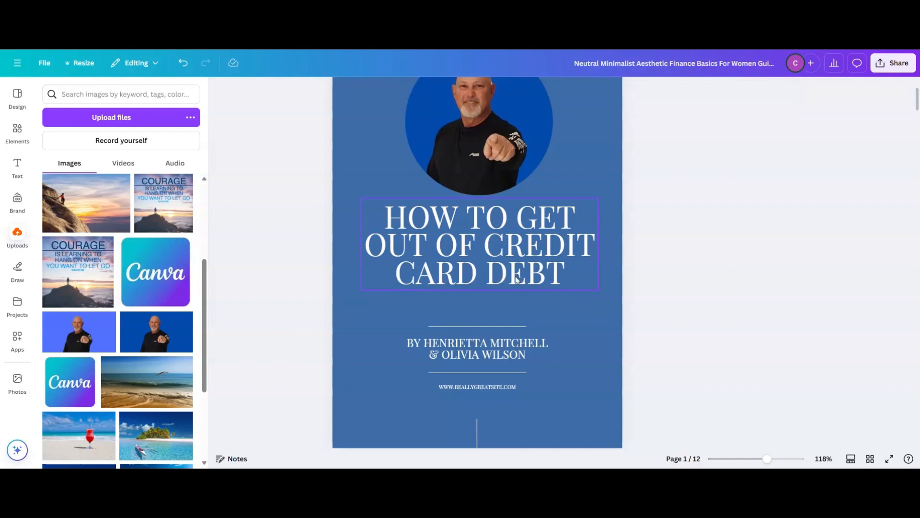
{"action": "left_click_drag", "start_coordinate": [502, 238], "coordinate": [488, 247]}
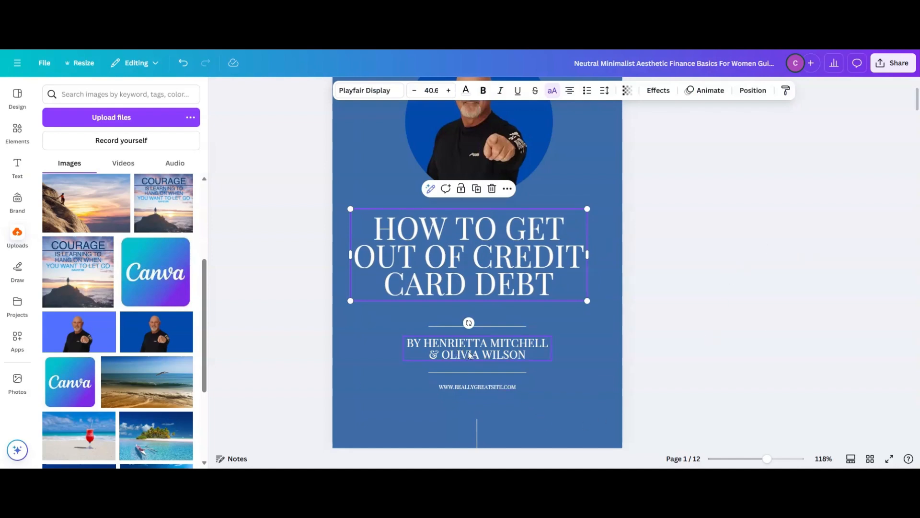
- Replace the author line between the cover's two divider lines with "BY" followed by the new author's full name
{"action": "left_click_drag", "start_coordinate": [471, 347], "coordinate": [473, 349]}
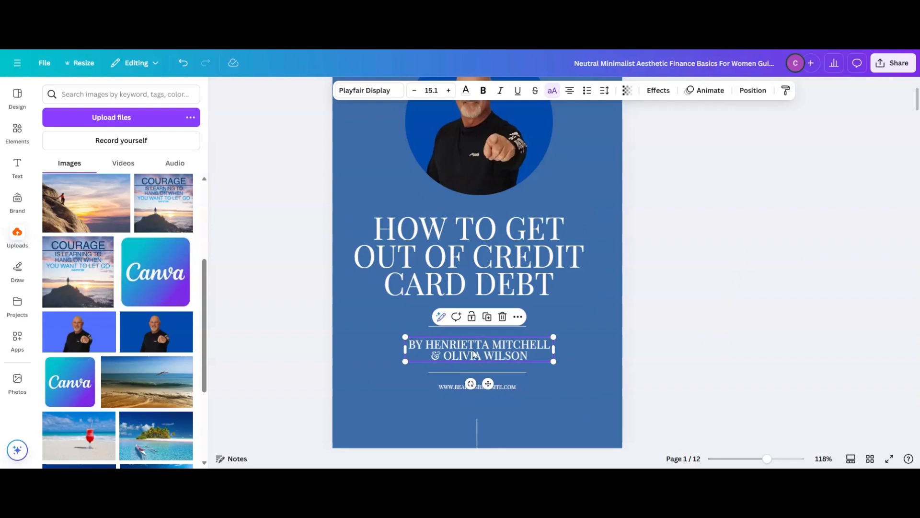
{"action": "double_click", "coordinate": [481, 355]}
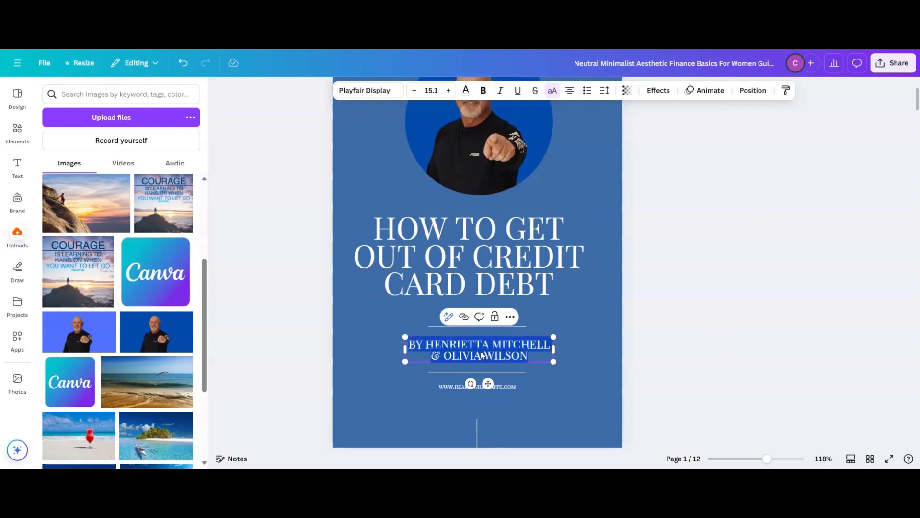
{"action": "key", "text": "BackSpace"}
{"action": "type", "text": "BY"}
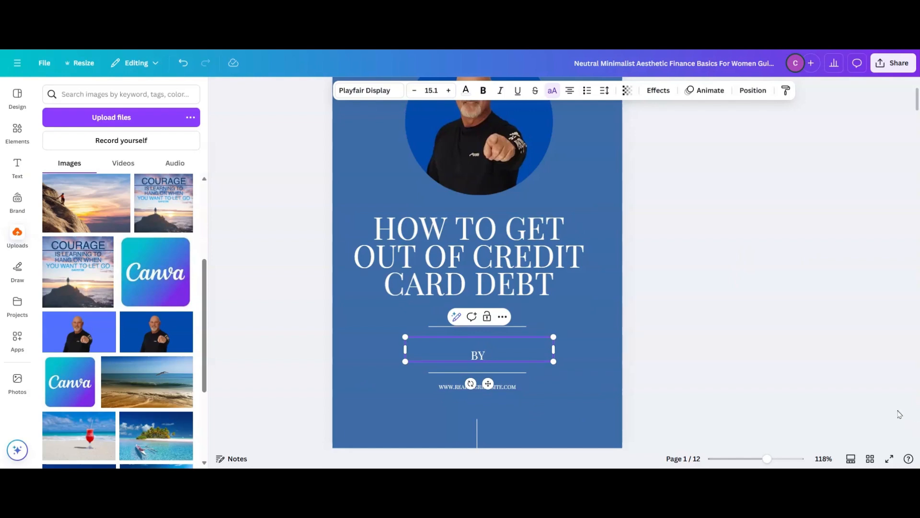
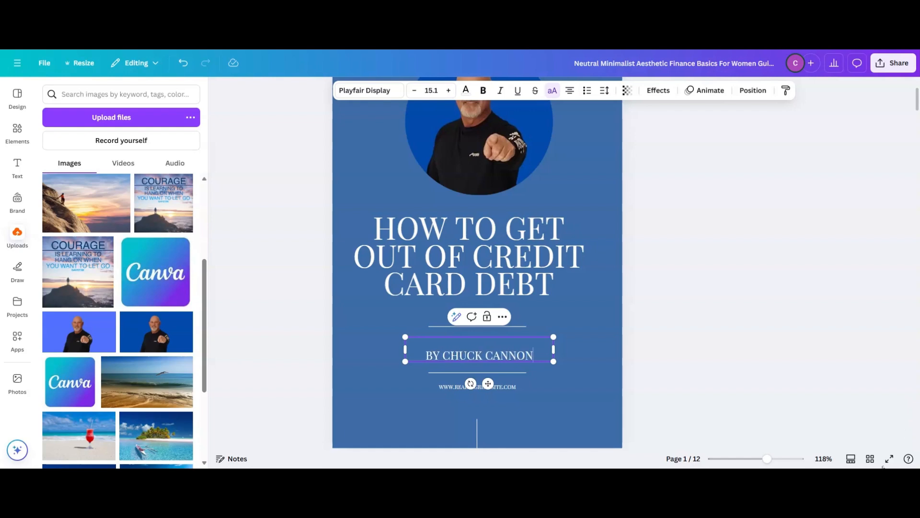
- Delete the website address line below the author line on the cover
{"action": "left_click", "coordinate": [554, 389]}
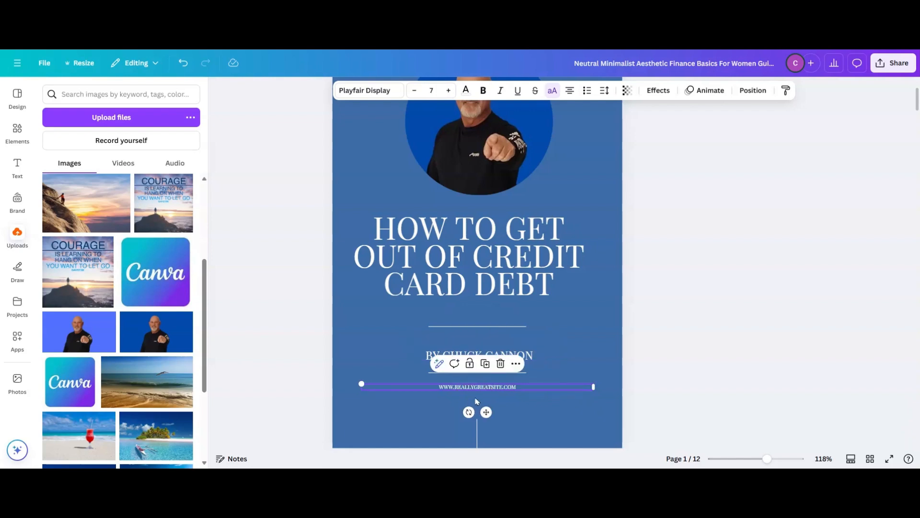
{"action": "left_click", "coordinate": [500, 364]}
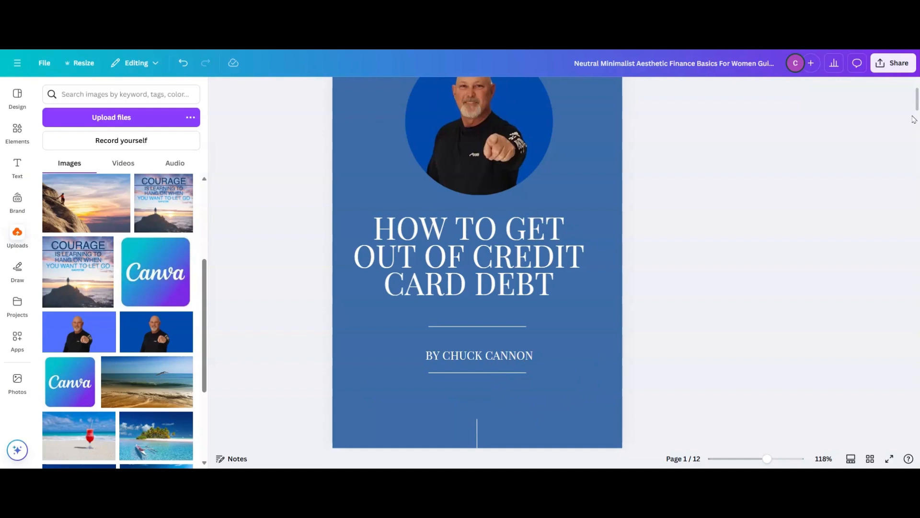
{"action": "scroll", "coordinate": [915, 108], "scroll_direction": "up", "scroll_amount": 3}
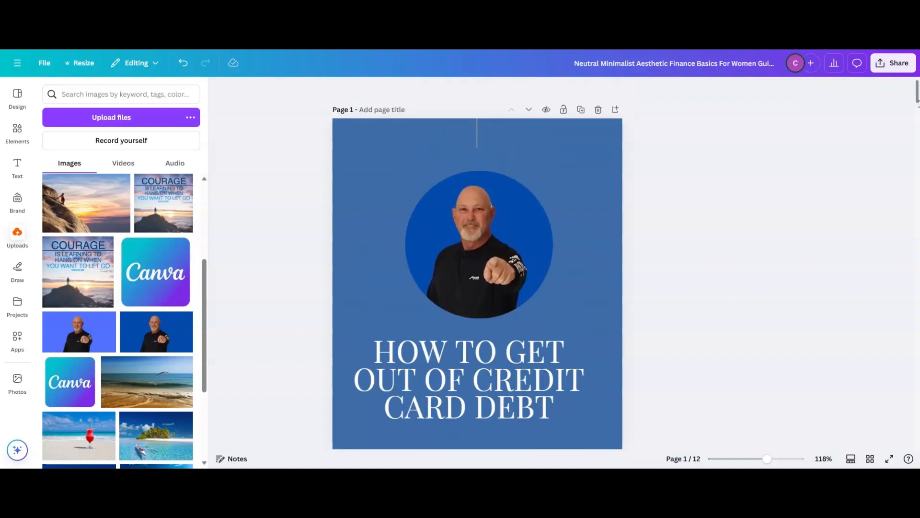
{"action": "scroll", "coordinate": [917, 102], "scroll_direction": "down", "scroll_amount": 1}
{"action": "scroll", "coordinate": [917, 105], "scroll_direction": "down", "scroll_amount": 2}
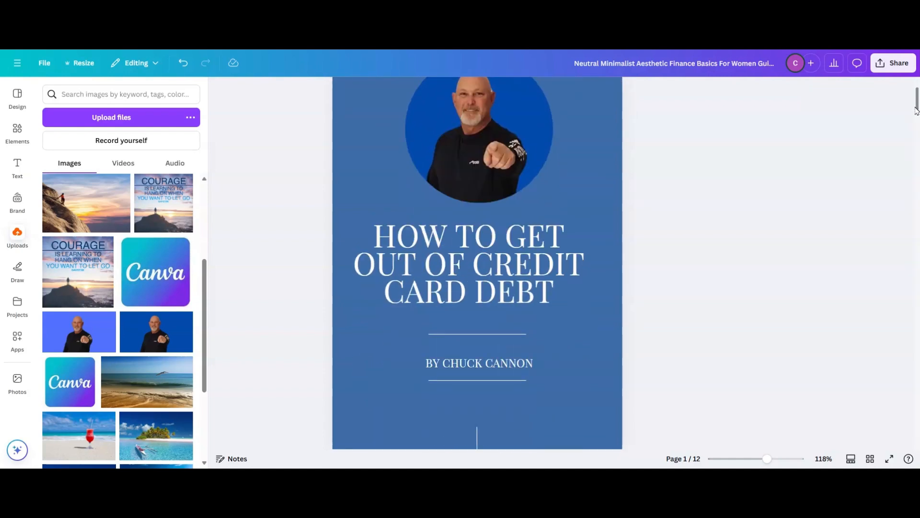
- Replace the photo of two women on the "ABOUT THE AUTHORS" page with the uploaded portrait of the man on a dark blue background
{"action": "scroll", "coordinate": [917, 110], "scroll_direction": "down", "scroll_amount": 10}
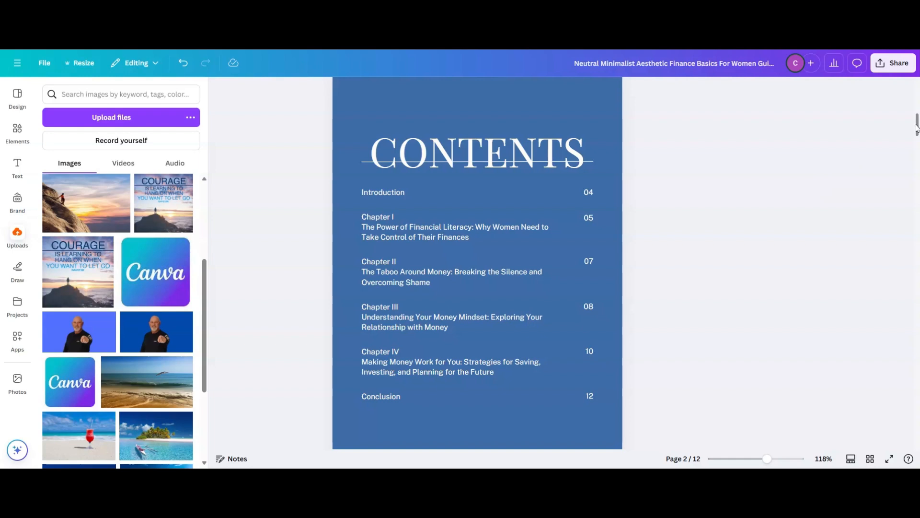
{"action": "left_click_drag", "start_coordinate": [917, 127], "coordinate": [915, 132]}
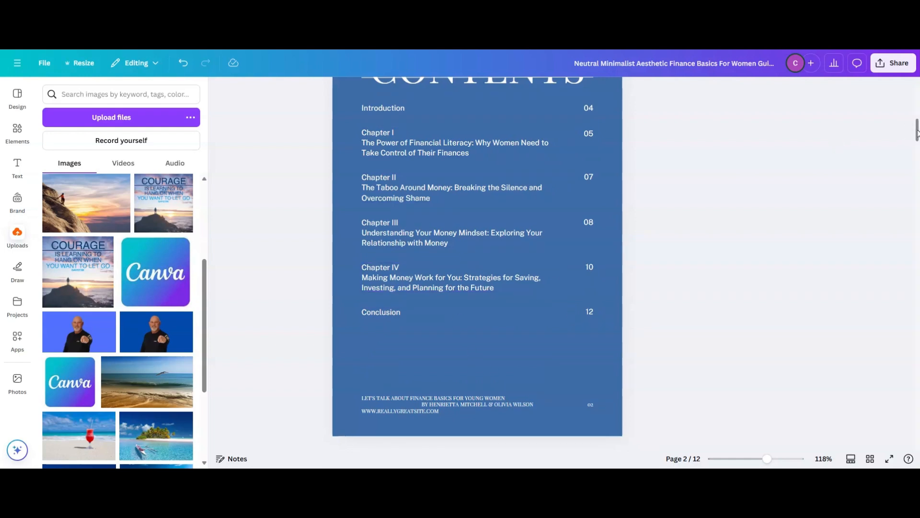
{"action": "left_click_drag", "start_coordinate": [917, 134], "coordinate": [904, 159]}
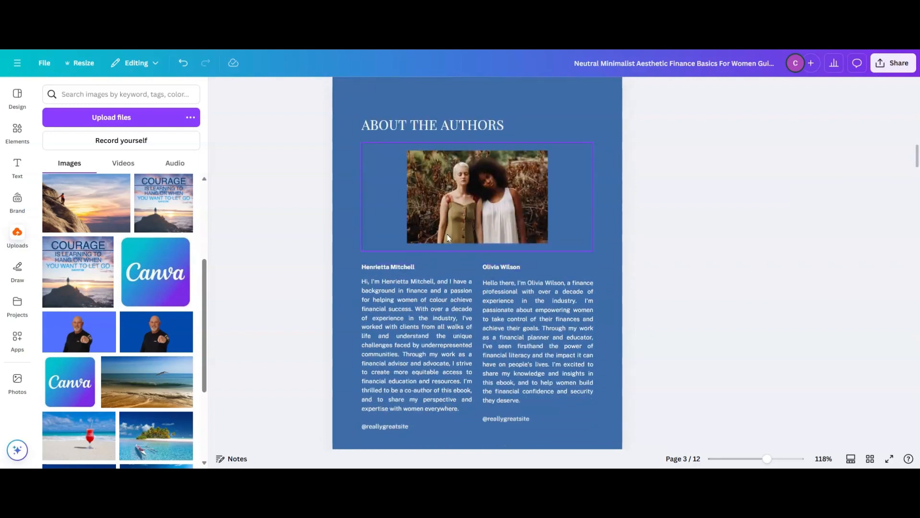
{"action": "left_click", "coordinate": [477, 195]}
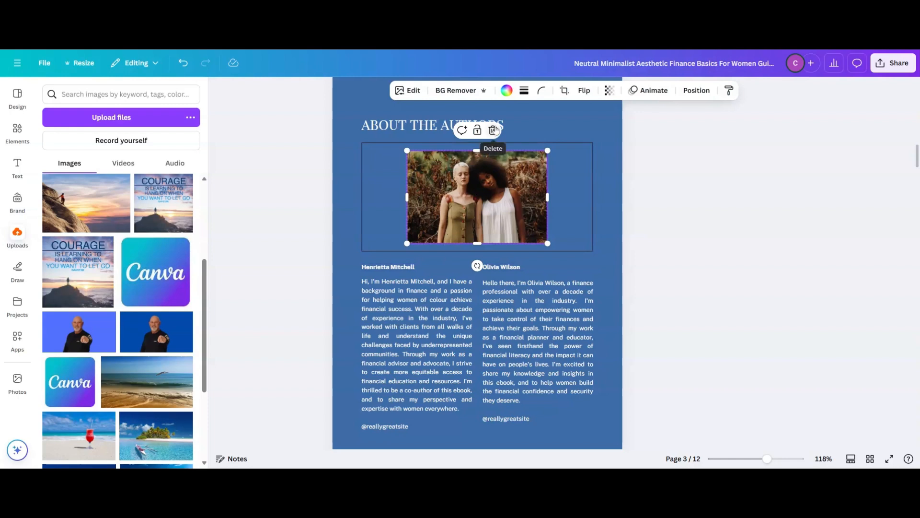
{"action": "left_click", "coordinate": [493, 133]}
{"action": "left_click", "coordinate": [497, 155]}
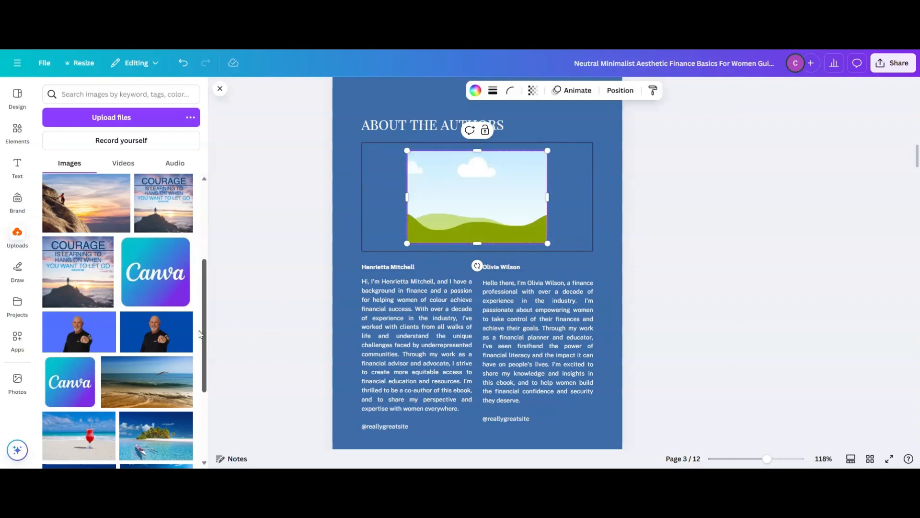
{"action": "left_click_drag", "start_coordinate": [148, 338], "coordinate": [477, 197]}
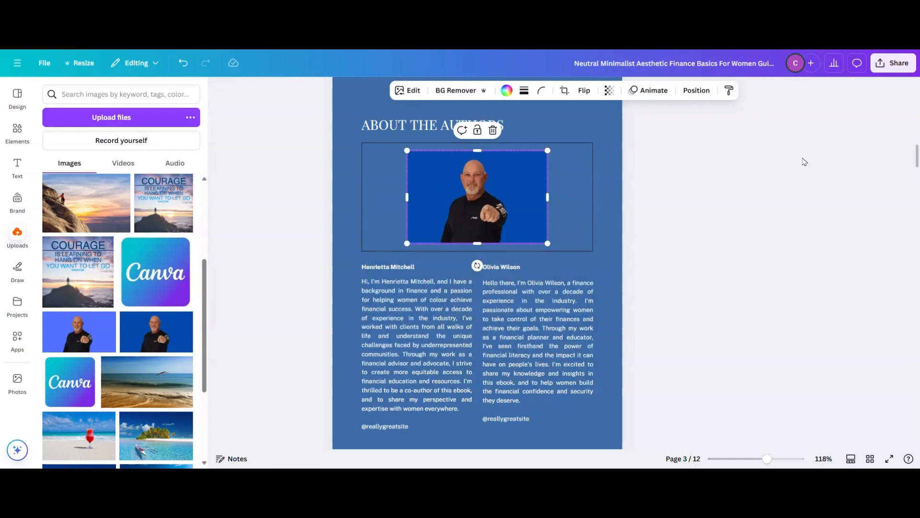
{"action": "left_click", "coordinate": [688, 270]}
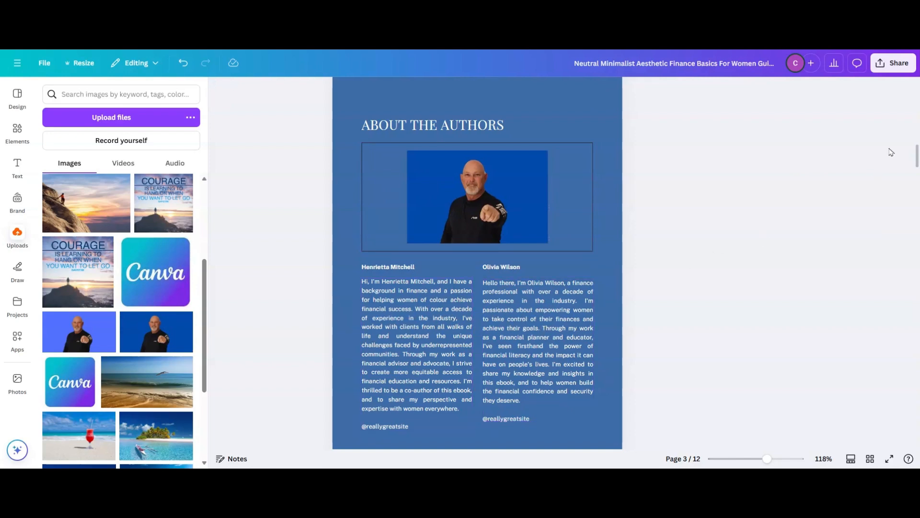
- Delete the second author's biography and name heading from the "ABOUT THE AUTHORS" page
{"action": "scroll", "coordinate": [468, 297], "scroll_direction": "down", "scroll_amount": 3}
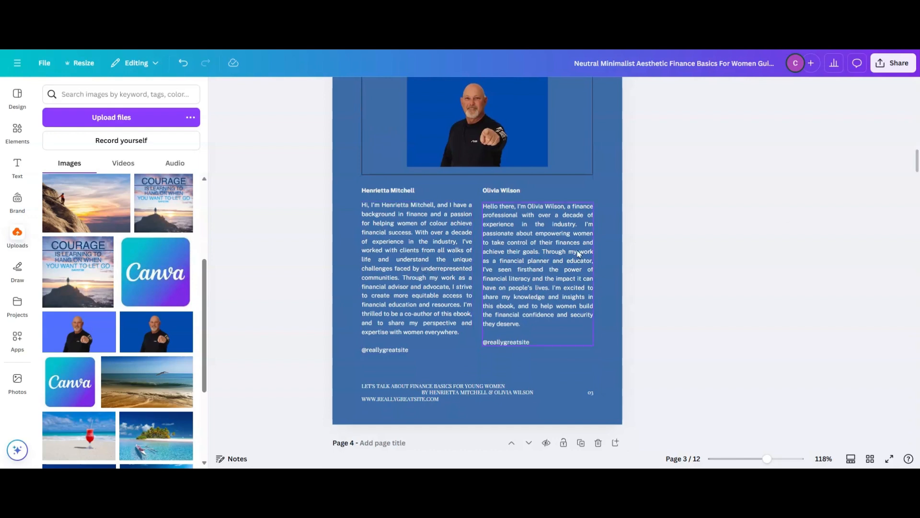
{"action": "left_click", "coordinate": [547, 260]}
{"action": "left_click", "coordinate": [552, 187]}
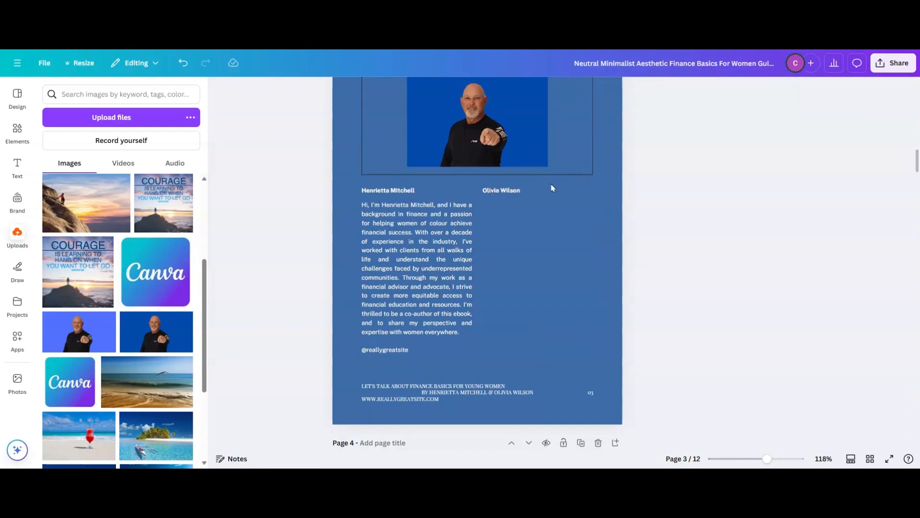
{"action": "left_click", "coordinate": [507, 192]}
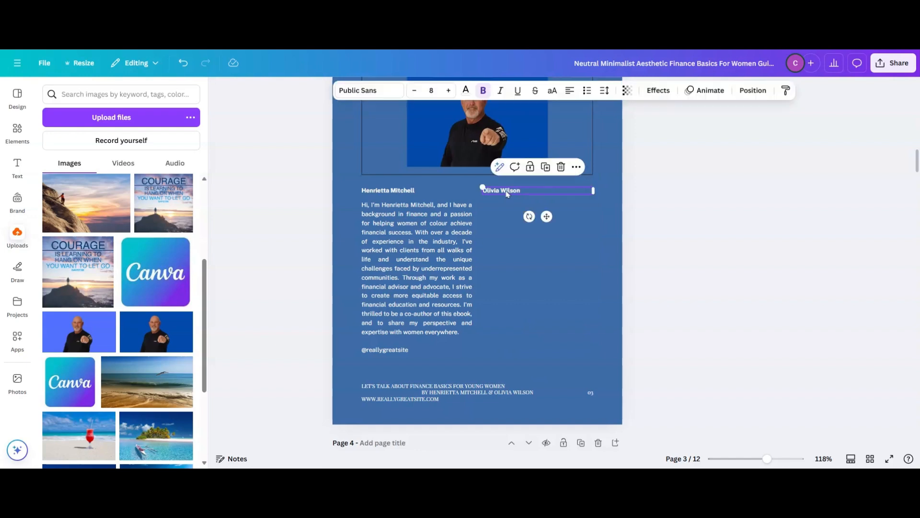
{"action": "left_click", "coordinate": [561, 168]}
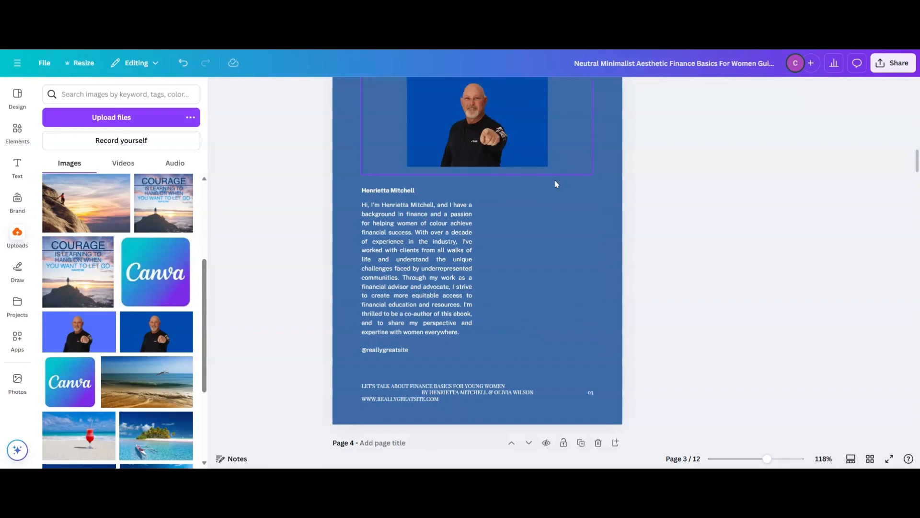
- Replace the remaining author name heading with the new author's full name and centre it below the portrait
{"action": "left_click", "coordinate": [410, 193]}
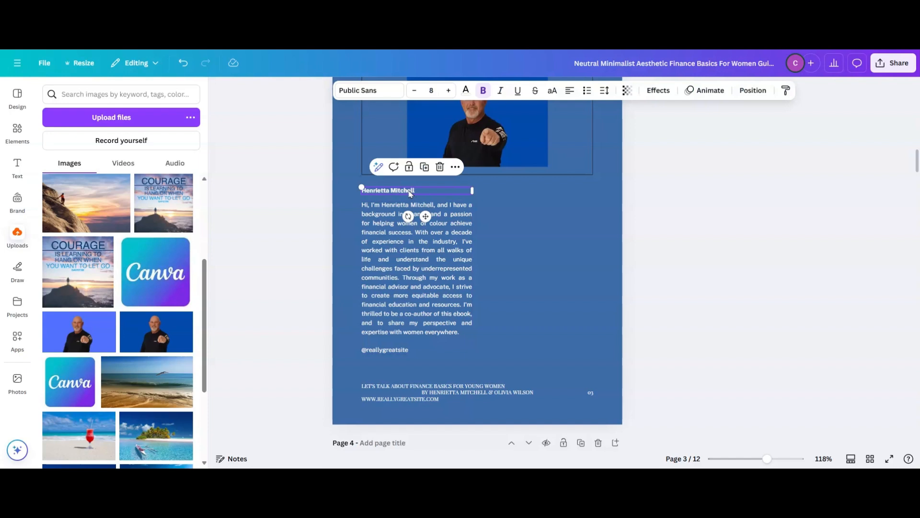
{"action": "double_click", "coordinate": [409, 191]}
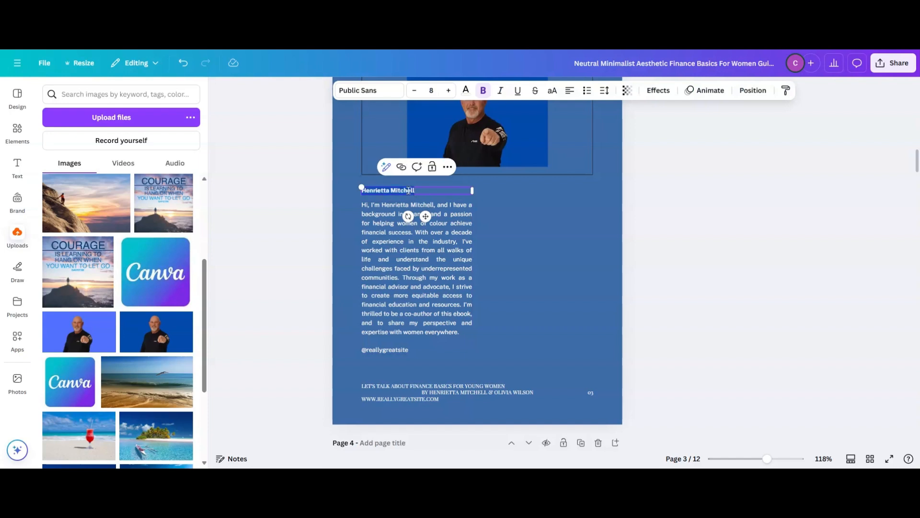
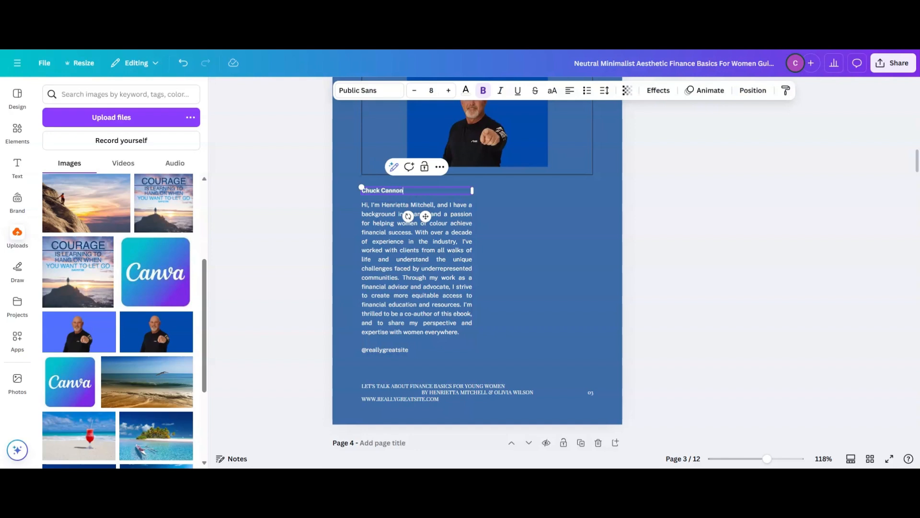
{"action": "left_click", "coordinate": [516, 219]}
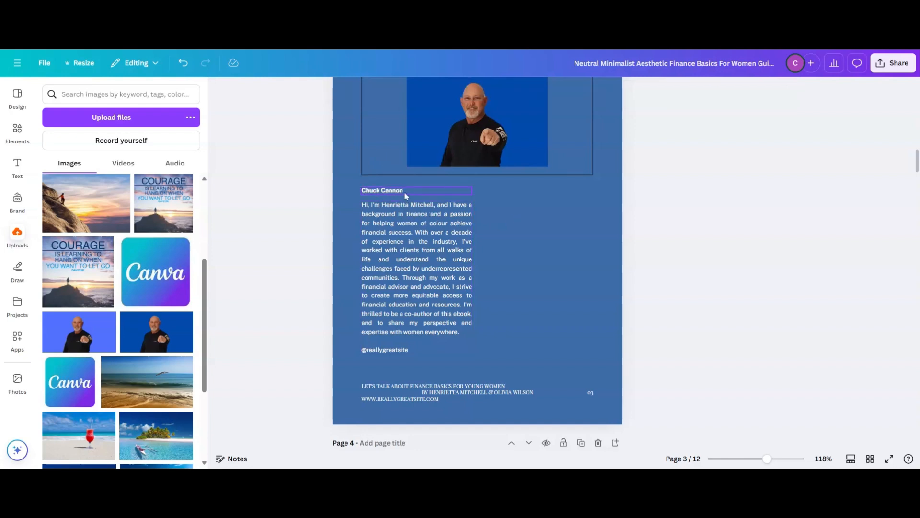
{"action": "left_click_drag", "start_coordinate": [405, 194], "coordinate": [504, 187]}
{"action": "left_click", "coordinate": [529, 293]}
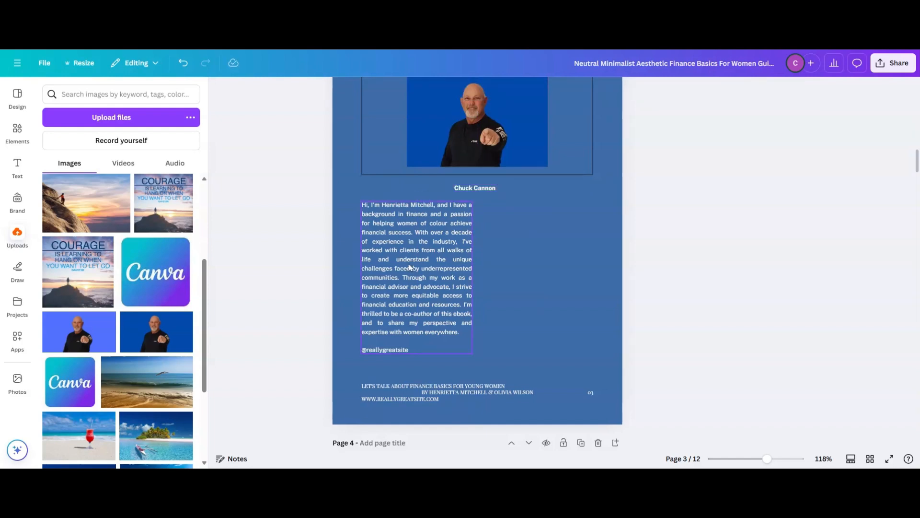
- Centre the biography text block below the author's name and replace its text with "This is book about credit card bebt"
{"action": "left_click_drag", "start_coordinate": [415, 259], "coordinate": [467, 261]}
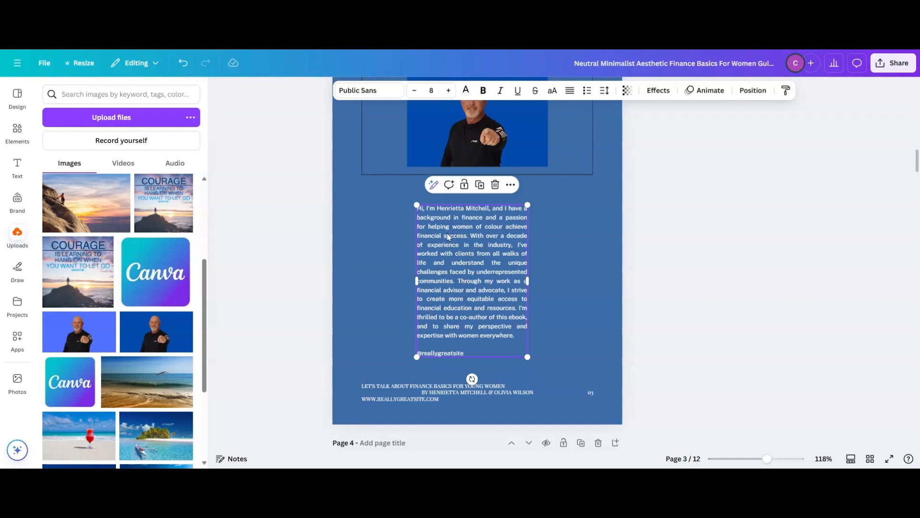
{"action": "double_click", "coordinate": [451, 256]}
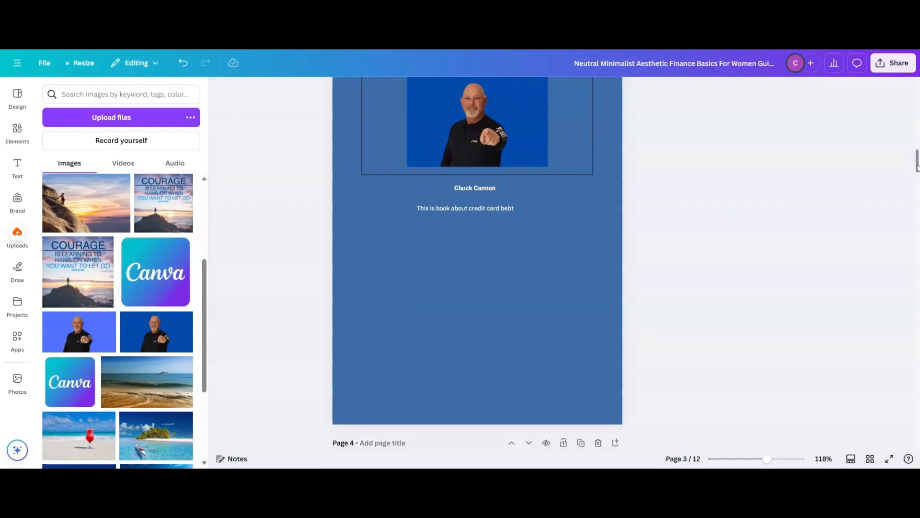
{"action": "left_click_drag", "start_coordinate": [917, 162], "coordinate": [898, 222]}
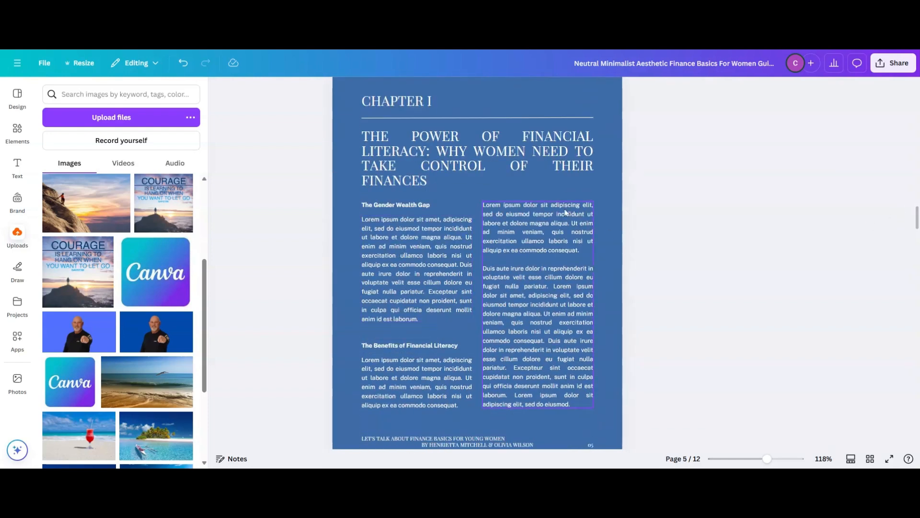
{"action": "left_click", "coordinate": [416, 254]}
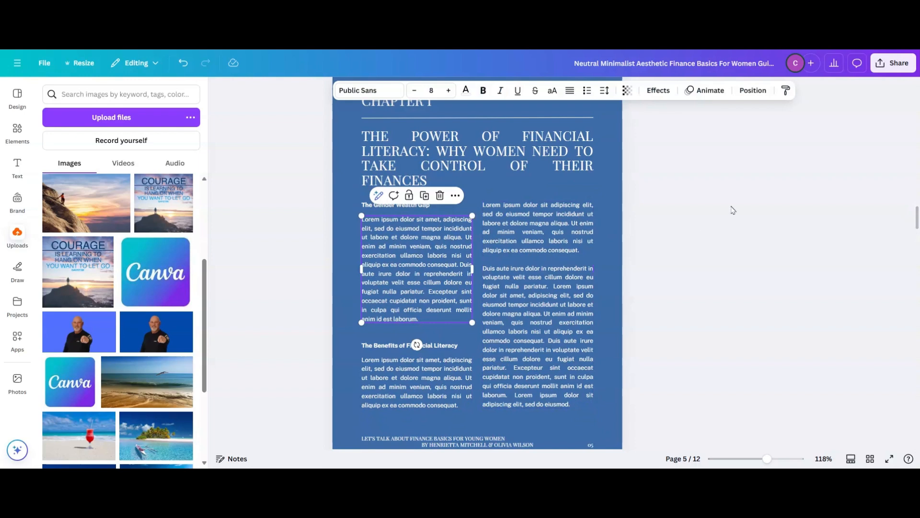
{"action": "left_click", "coordinate": [518, 242]}
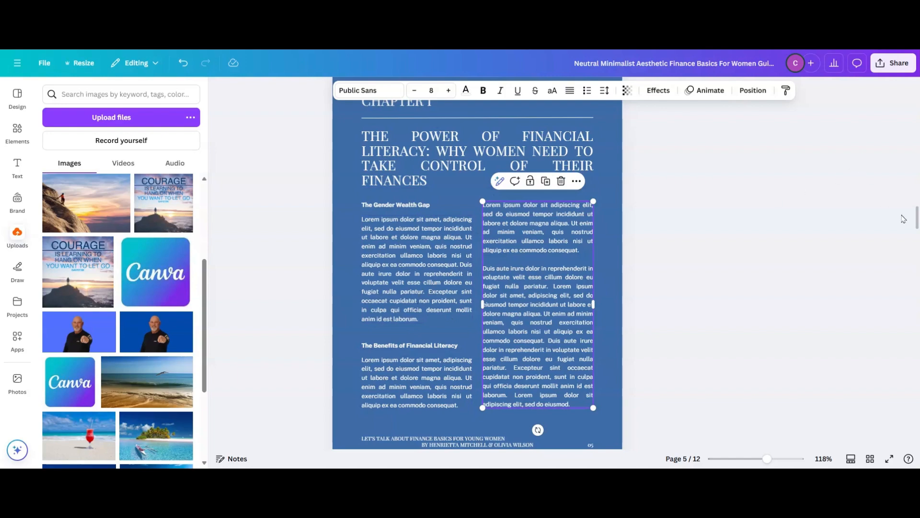
{"action": "left_click_drag", "start_coordinate": [916, 223], "coordinate": [916, 185]}
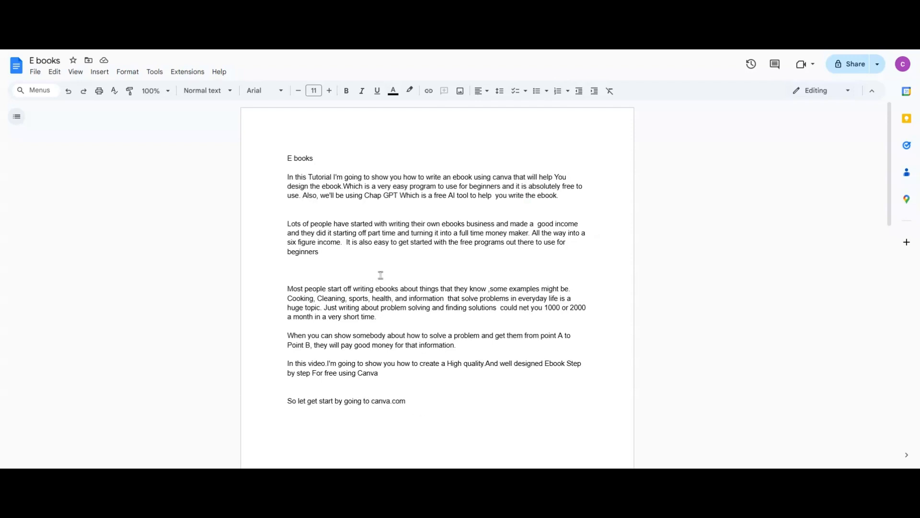
- Switch to the "E books" document in Google Docs and try to copy the first page's body text below the title
{"action": "left_click_drag", "start_coordinate": [287, 174], "coordinate": [561, 396]}
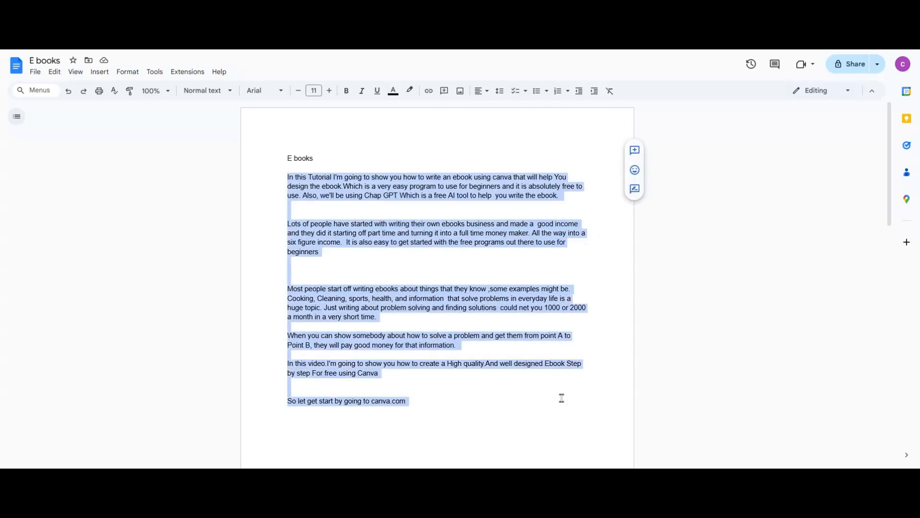
{"action": "right_click", "coordinate": [411, 277]}
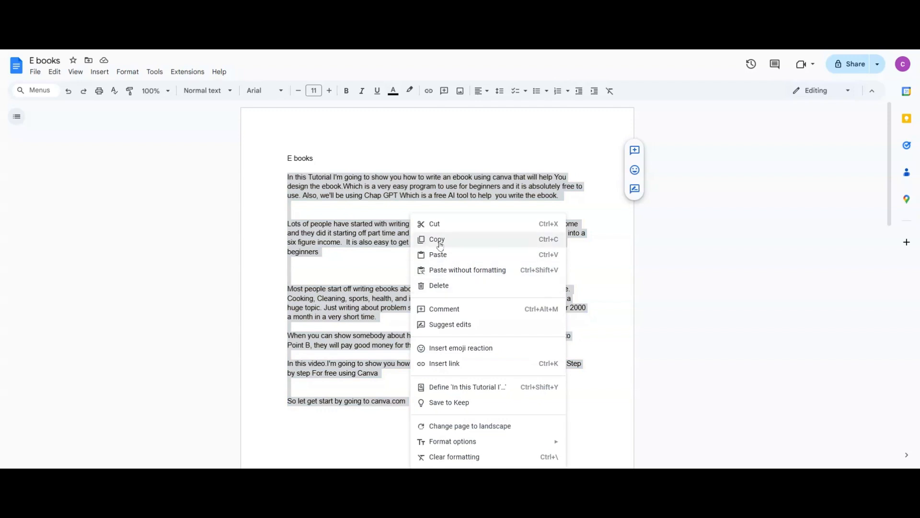
{"action": "left_click", "coordinate": [746, 229]}
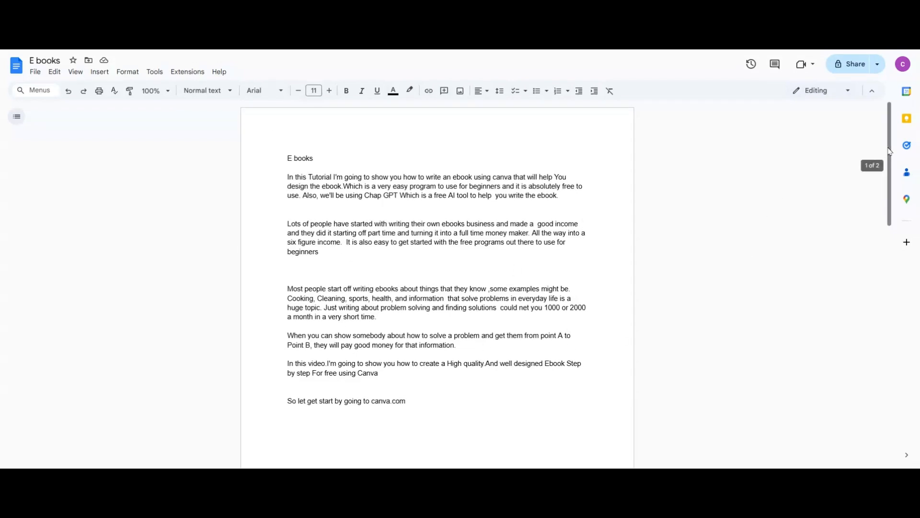
- Start voice typing on a new line below the "2.System IO" line and dictate a short sample passage about Google Docs typing speech
{"action": "left_click_drag", "start_coordinate": [890, 151], "coordinate": [827, 325]}
{"action": "left_click", "coordinate": [588, 286]}
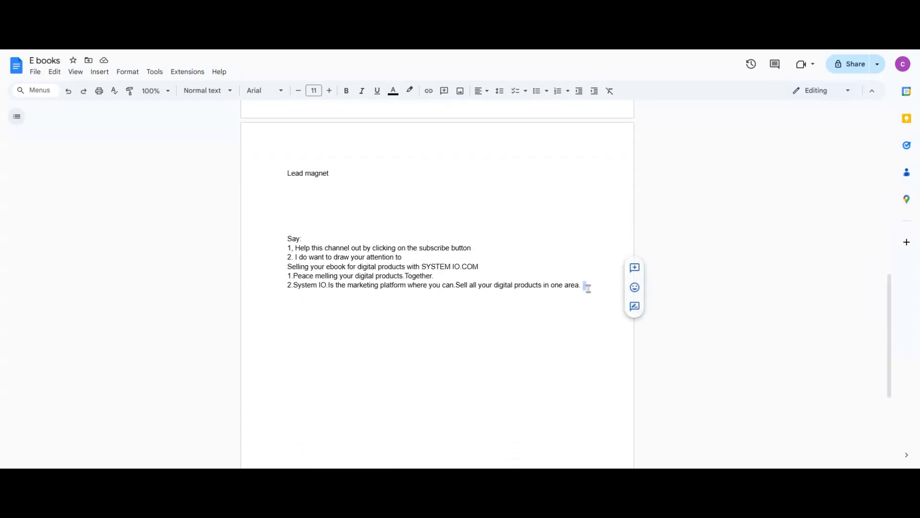
{"action": "key", "text": "Return"}
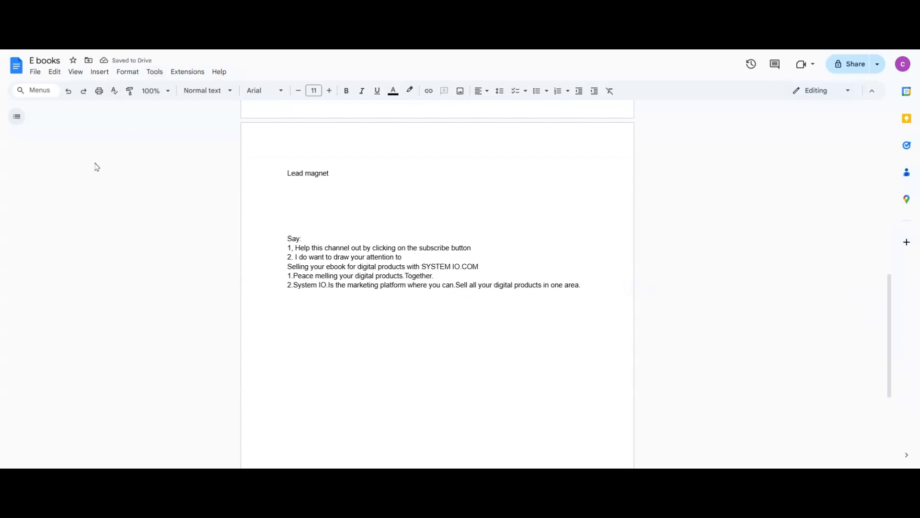
{"action": "left_click", "coordinate": [154, 72]}
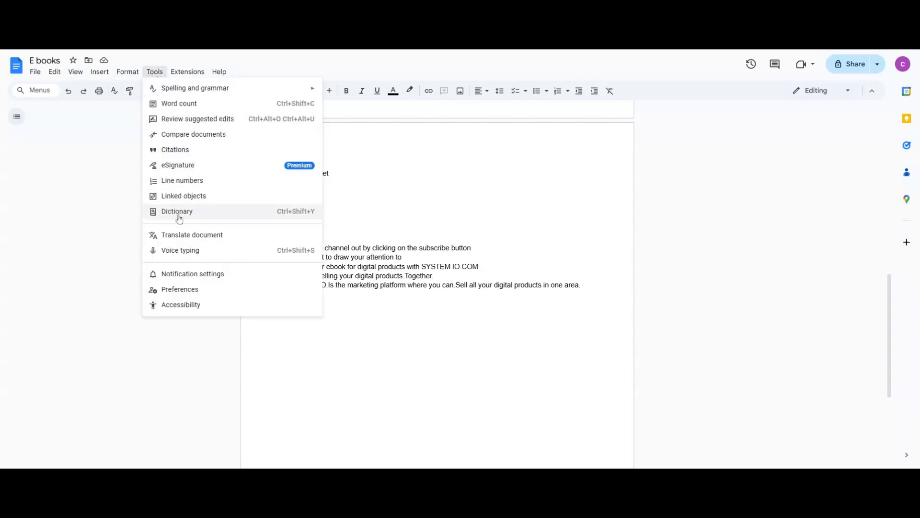
{"action": "left_click", "coordinate": [183, 251]}
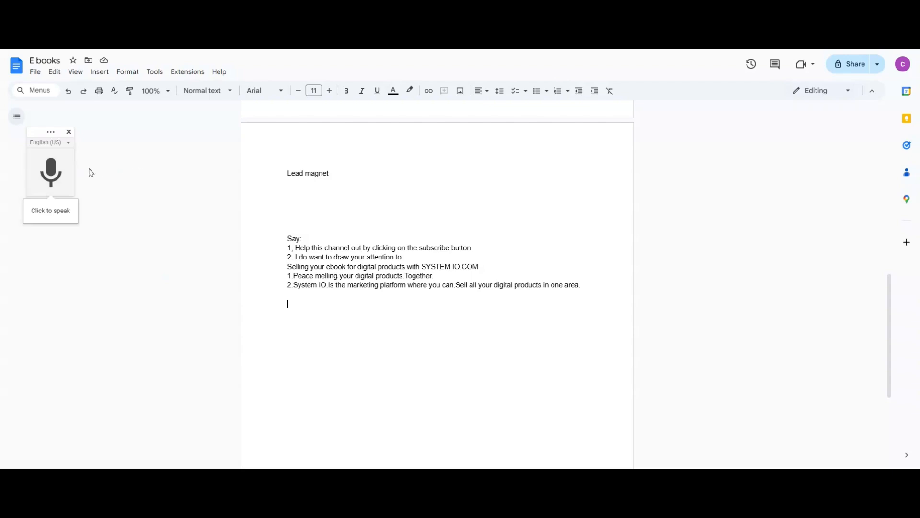
{"action": "left_click", "coordinate": [65, 175]}
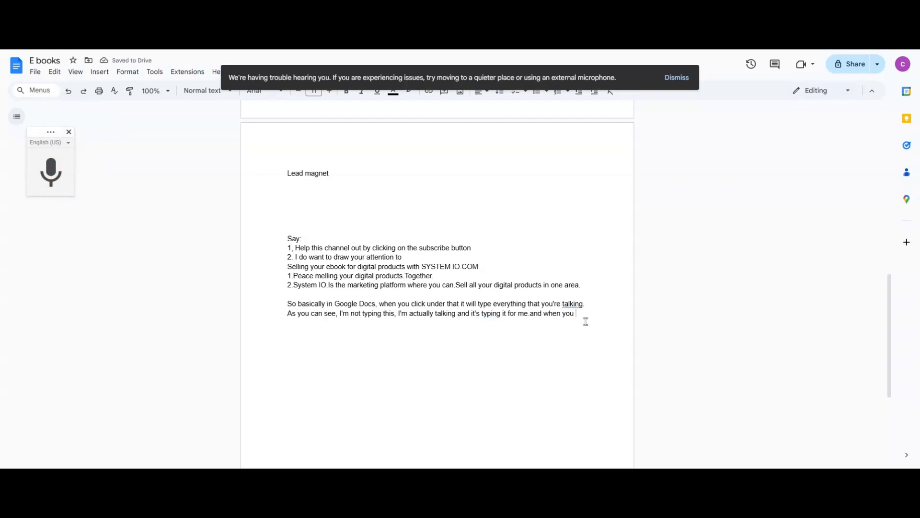
- Delete the dictated sample passage below the "2.System IO" line
{"action": "left_click_drag", "start_coordinate": [586, 320], "coordinate": [288, 307]}
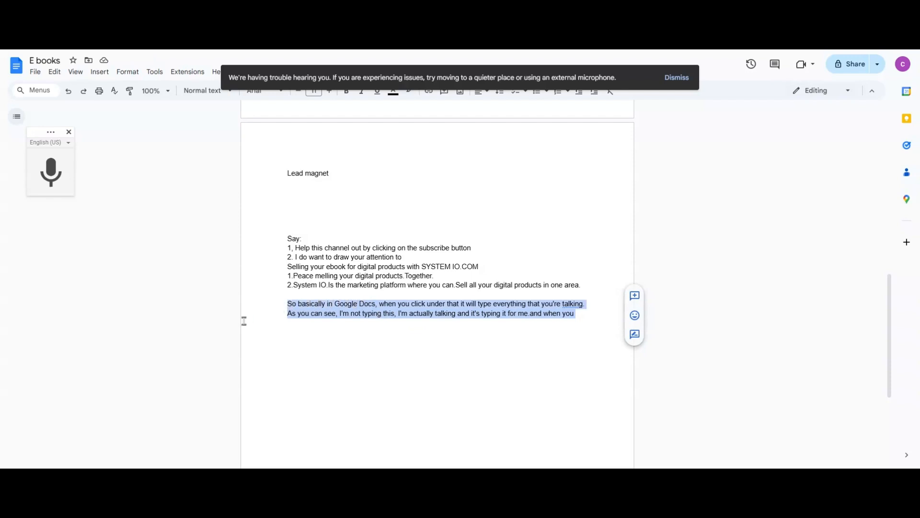
{"action": "key", "text": "BackSpace"}
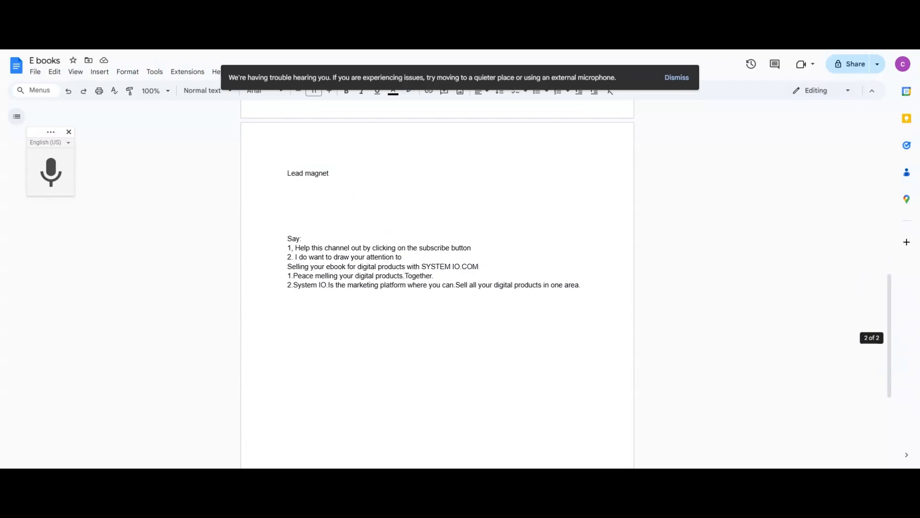
{"action": "left_click_drag", "start_coordinate": [889, 340], "coordinate": [897, 169]}
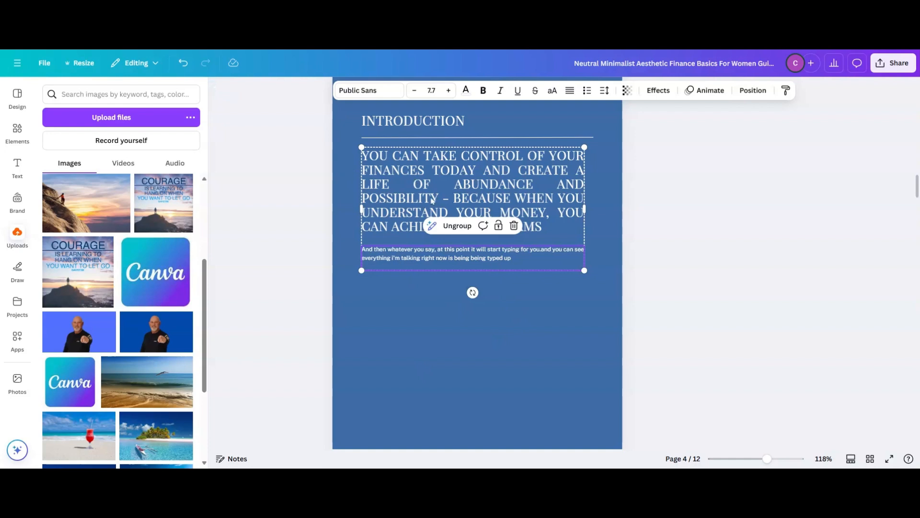
{"action": "left_click_drag", "start_coordinate": [916, 186], "coordinate": [828, 432]}
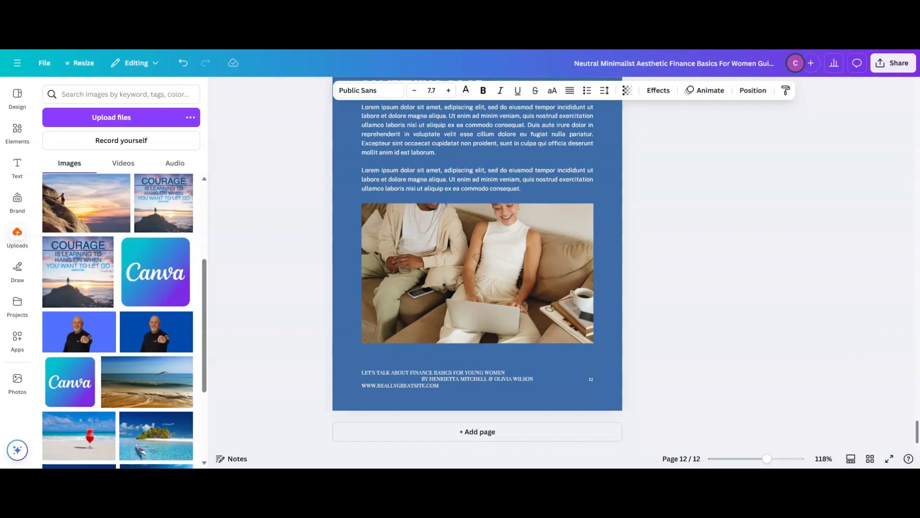
{"action": "scroll", "coordinate": [757, 251], "scroll_direction": "up", "scroll_amount": 8}
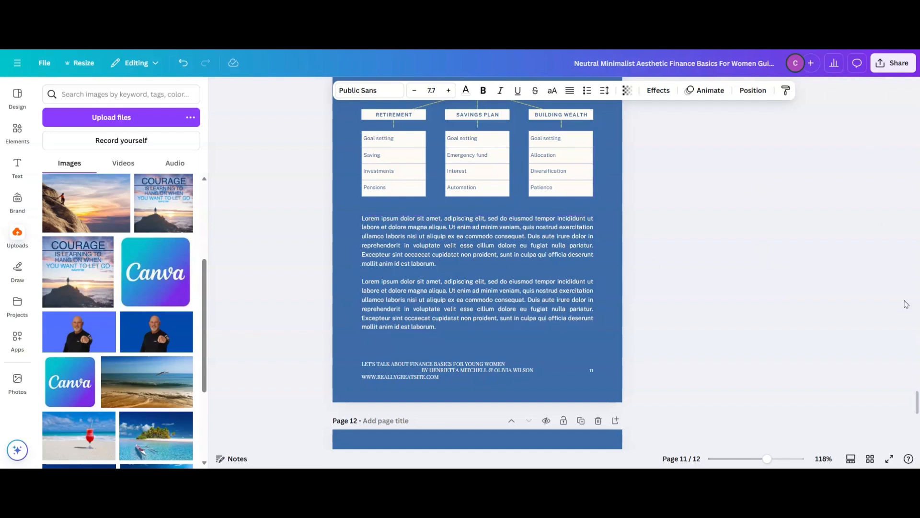
{"action": "left_click_drag", "start_coordinate": [917, 400], "coordinate": [917, 86]}
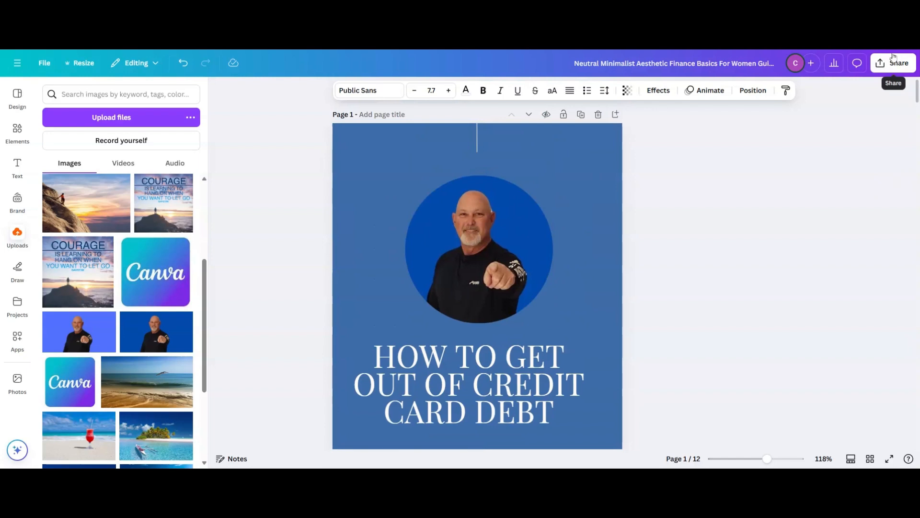
- Replace the ebook design's entire template title with a new title
{"action": "left_click", "coordinate": [698, 65]}
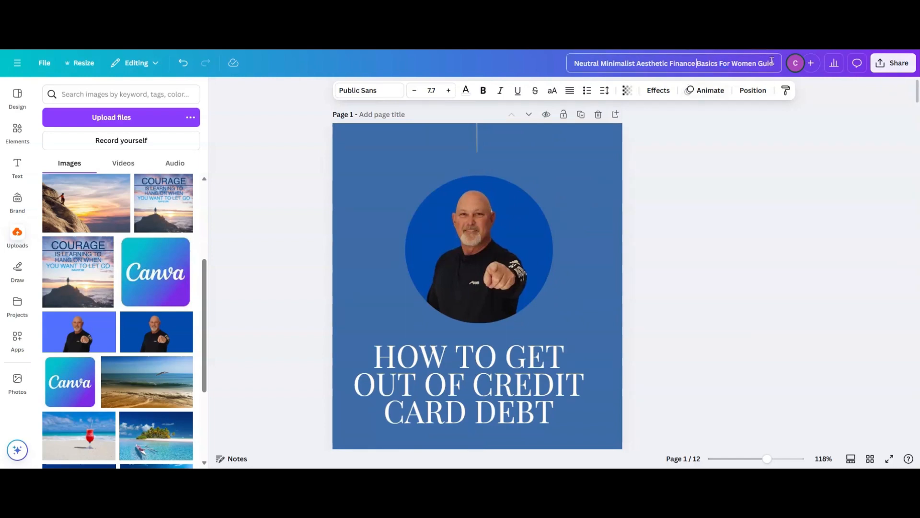
{"action": "left_click_drag", "start_coordinate": [777, 62], "coordinate": [623, 84]}
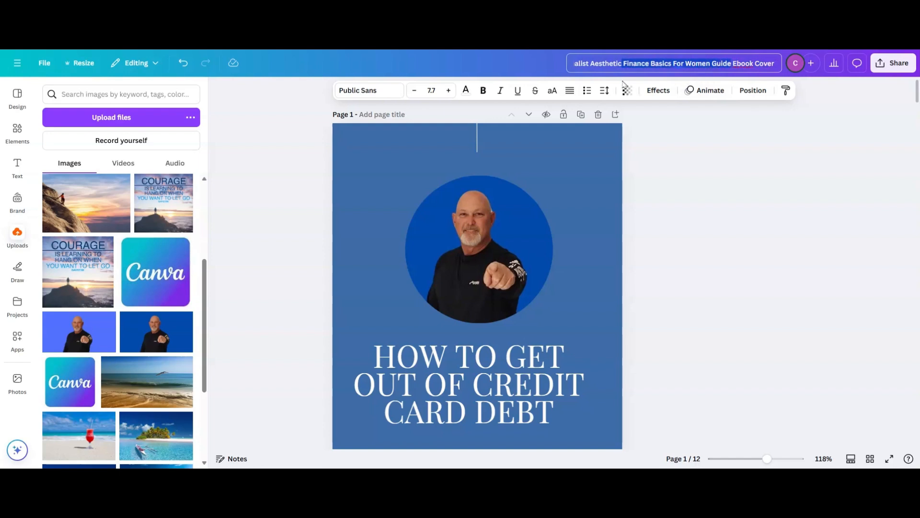
{"action": "left_click_drag", "start_coordinate": [778, 63], "coordinate": [509, 64]}
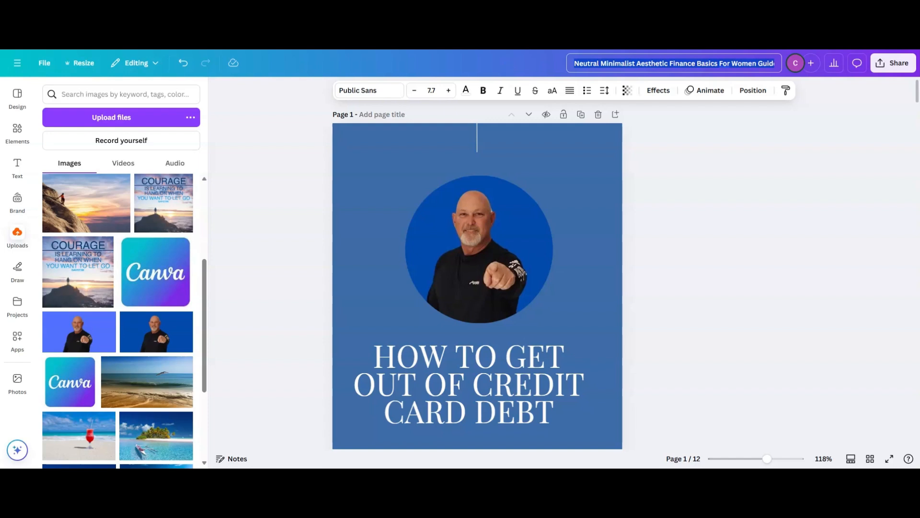
{"action": "type", "text": "cr"}
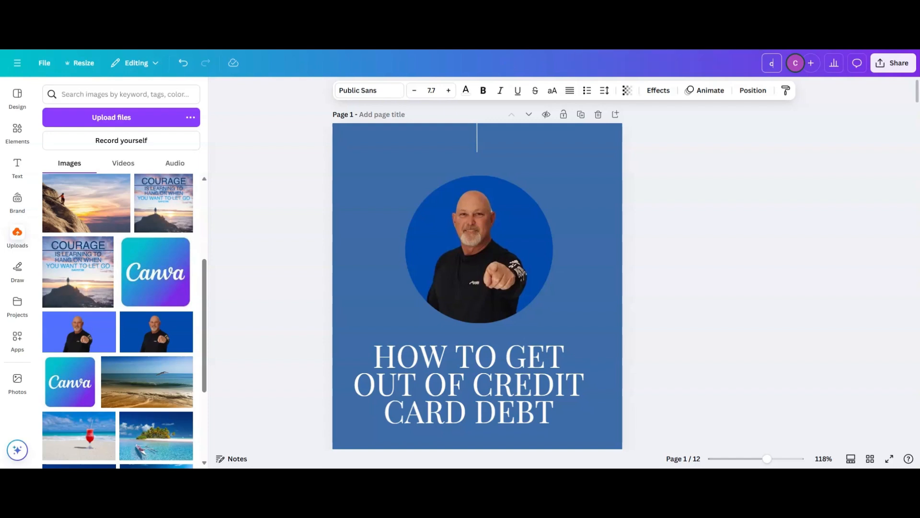